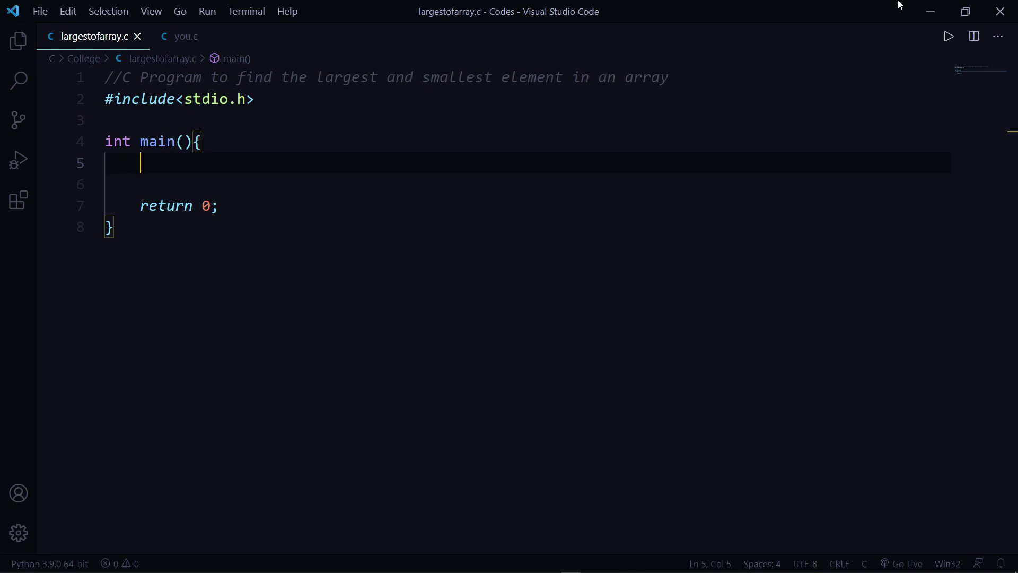
pyautogui.write('int ')
pyautogui.write('arr')
pyautogui.write('[100')
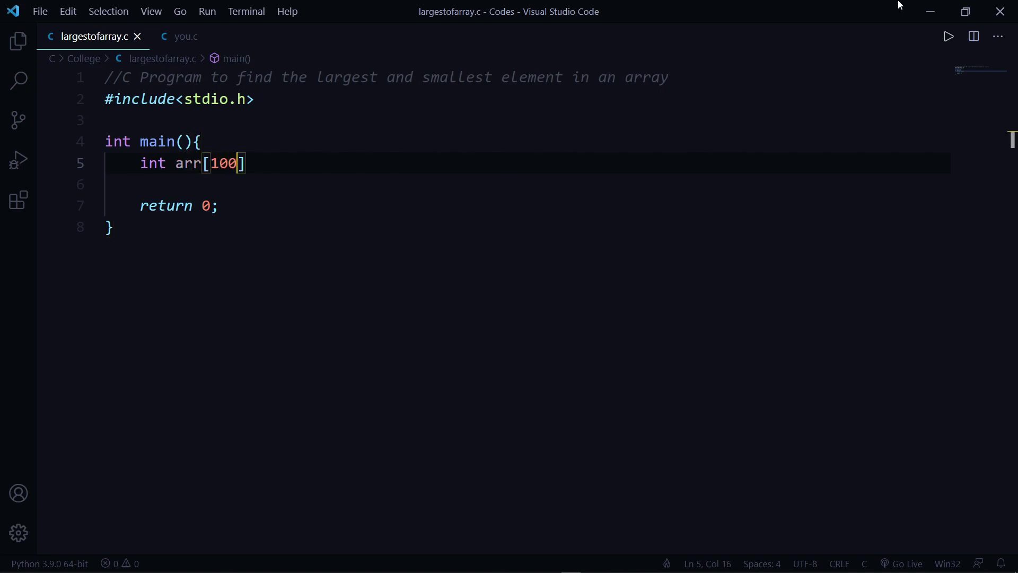
pyautogui.write('], ')
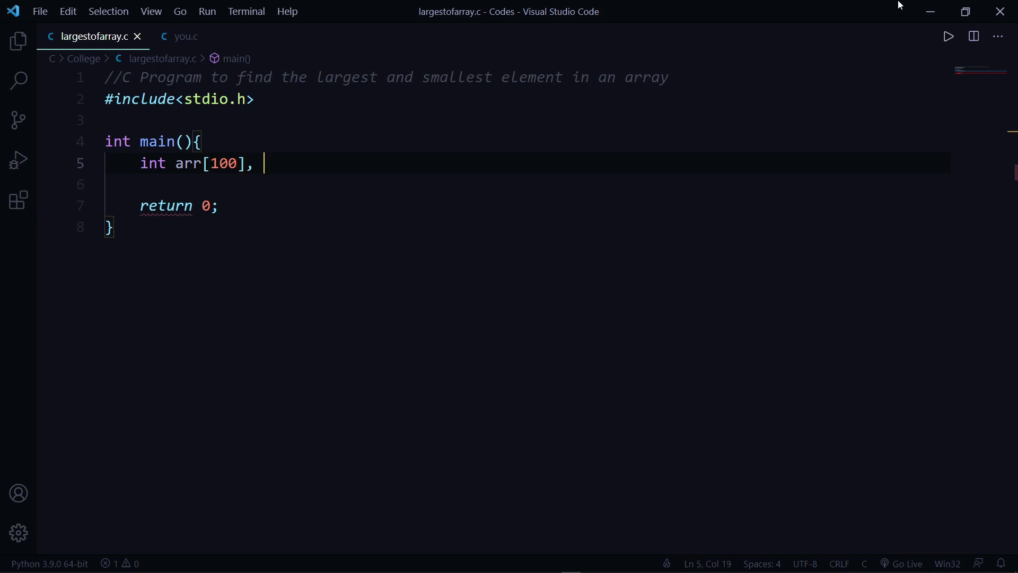
pyautogui.write('i, ')
pyautogui.write('nm')
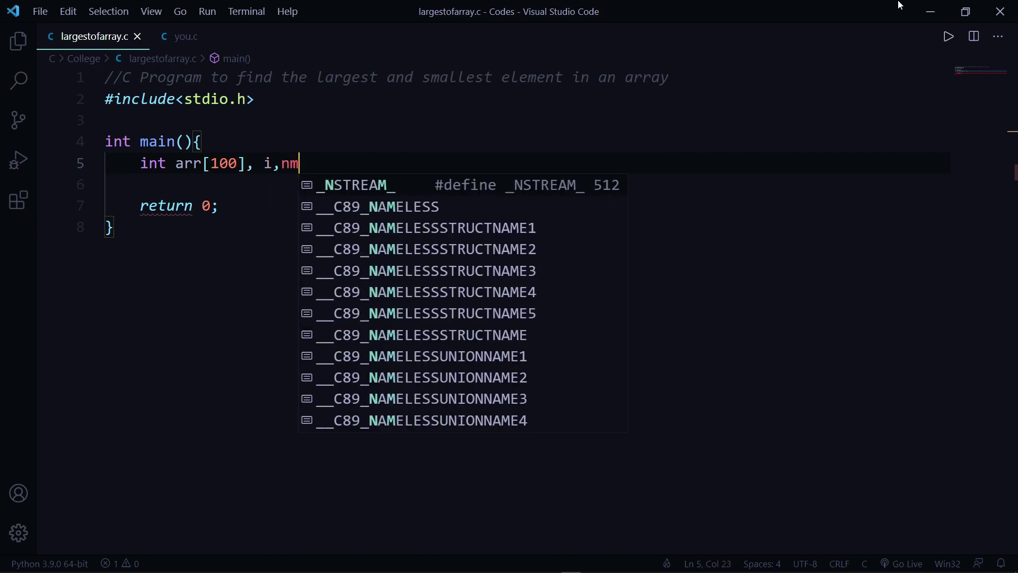
# Declare int arr[100], i, n, largest and smallest on line 5 inside main.
pyautogui.press('BackSpace')
pyautogui.write(', ')
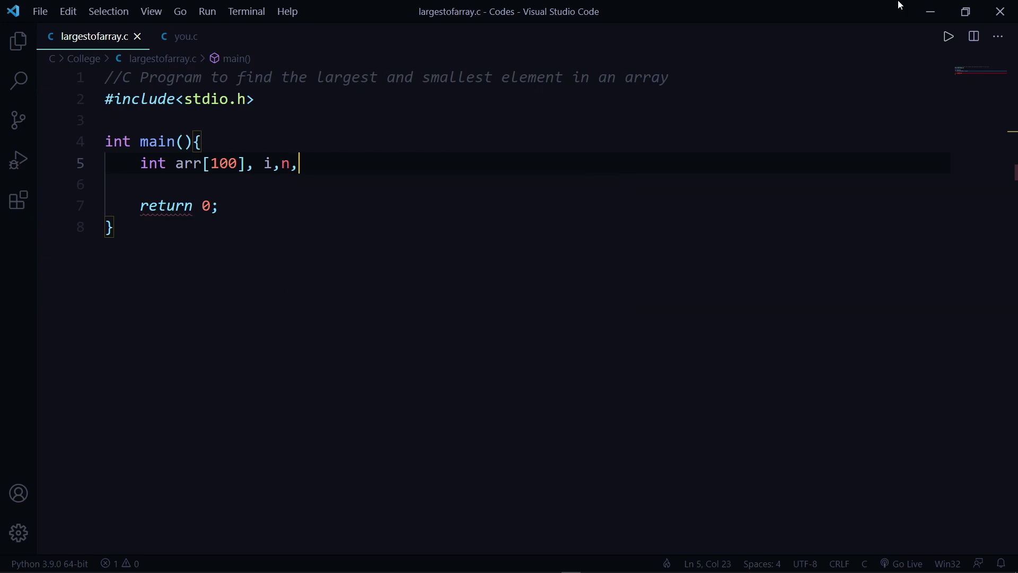
pyautogui.write('large')
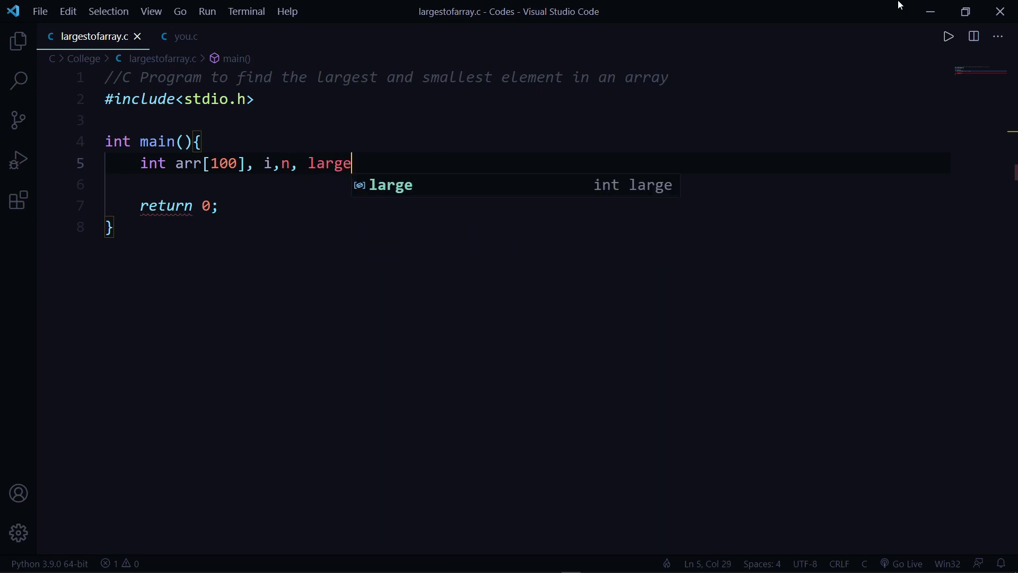
pyautogui.write('st,')
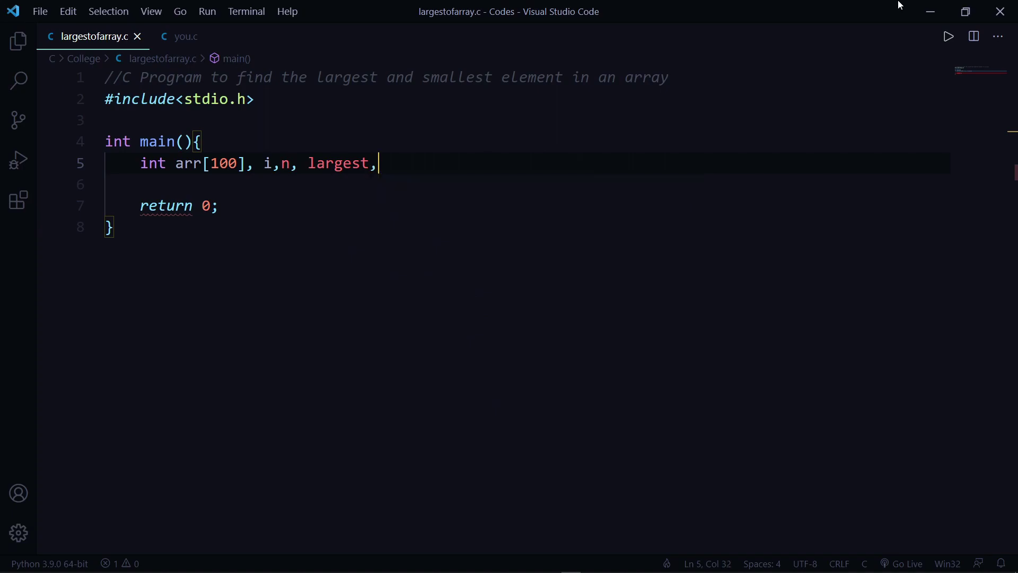
pyautogui.write(' smalles')
pyautogui.write('t;')
pyautogui.press('Return')
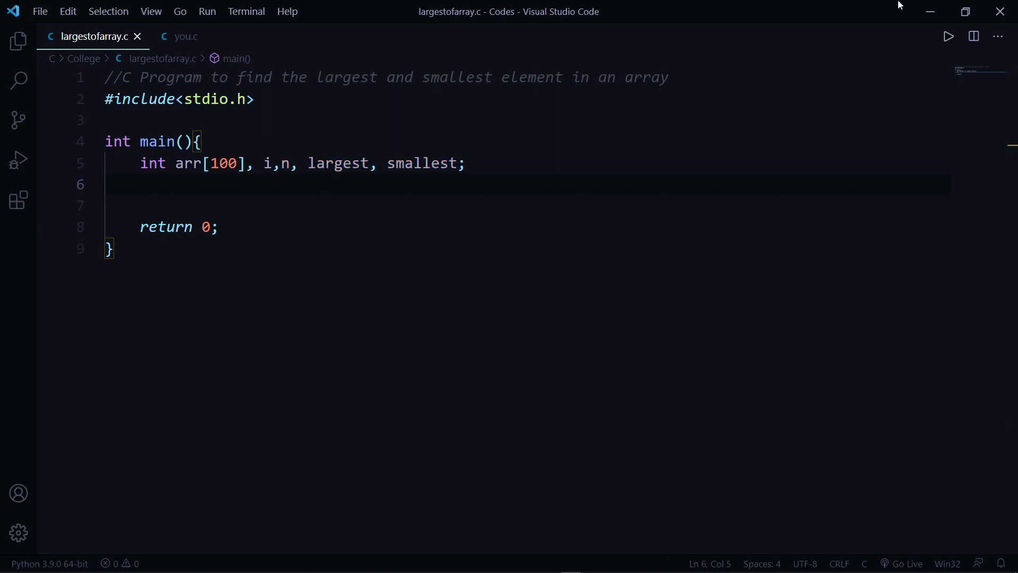
# Add printf("Enter the size of the array: "); and scanf("%d", &n); below the declarations.
pyautogui.press('Return')
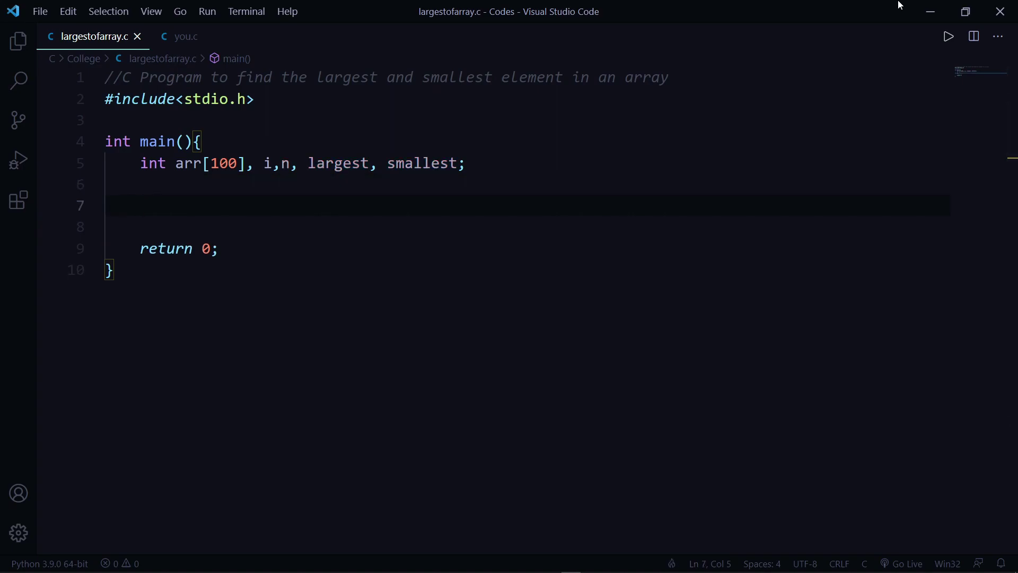
pyautogui.write('printf(')
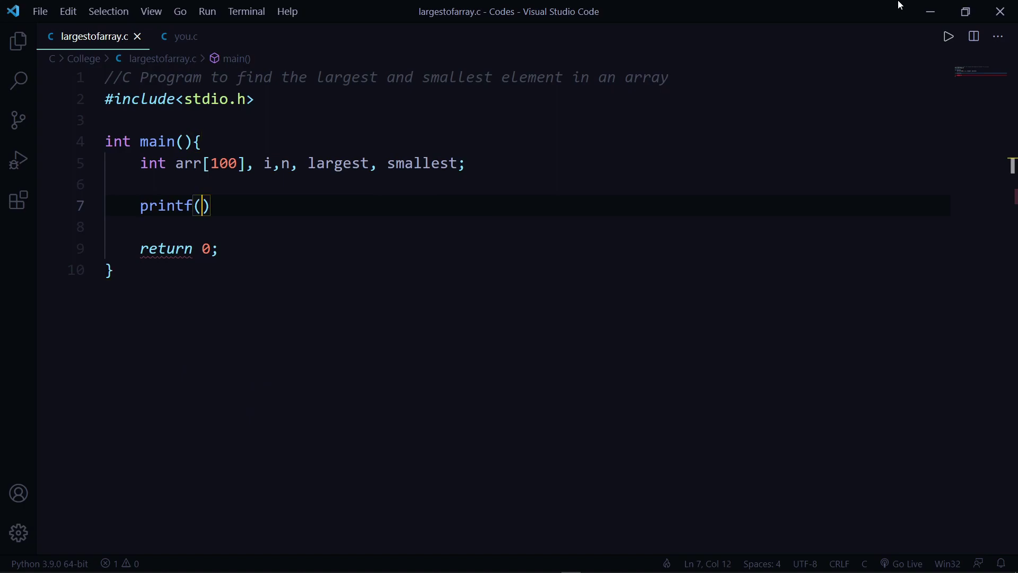
pyautogui.write('"Ente')
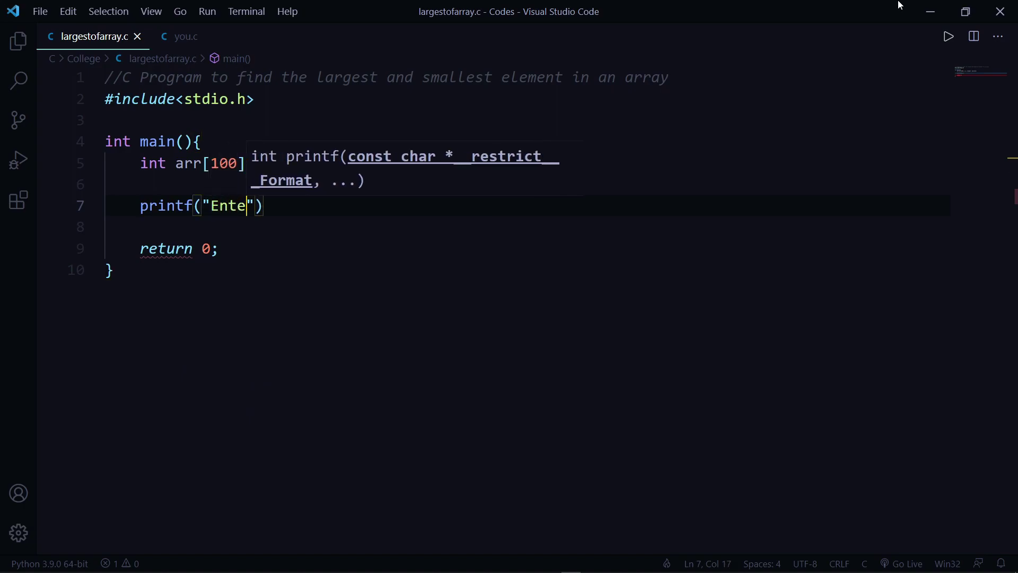
pyautogui.write('r')
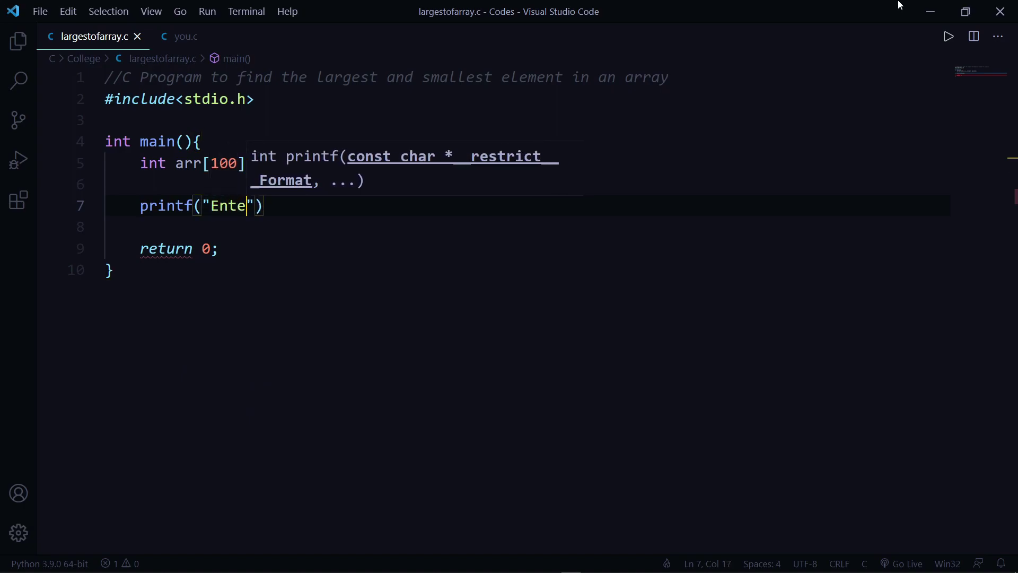
pyautogui.write(' the siz')
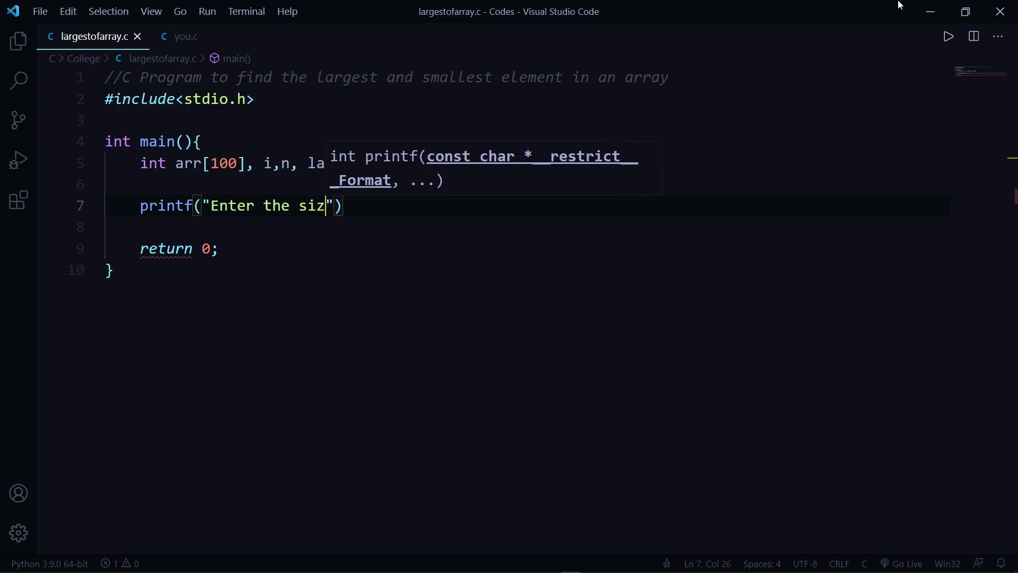
pyautogui.write('e of the ')
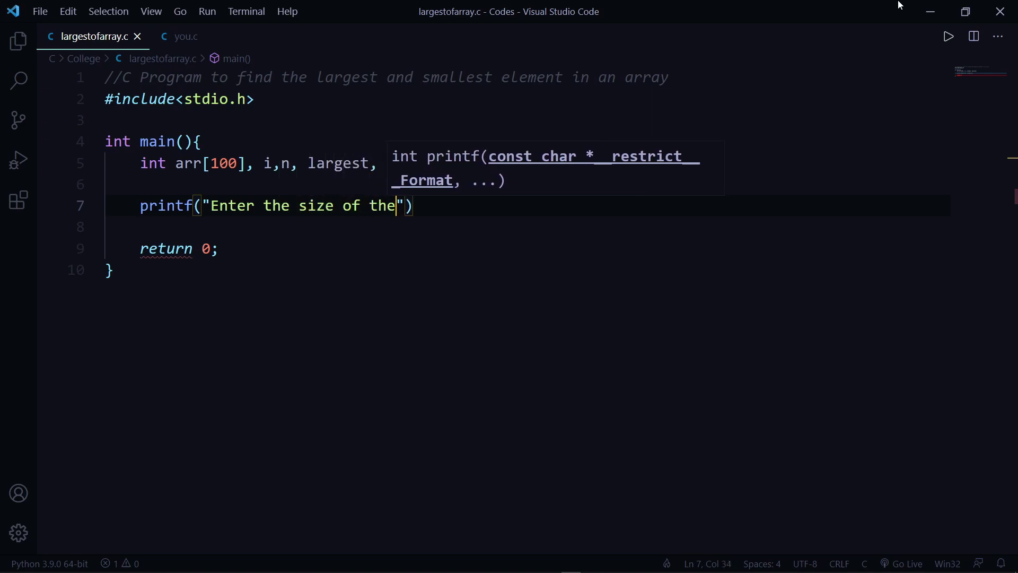
pyautogui.write('array: ')
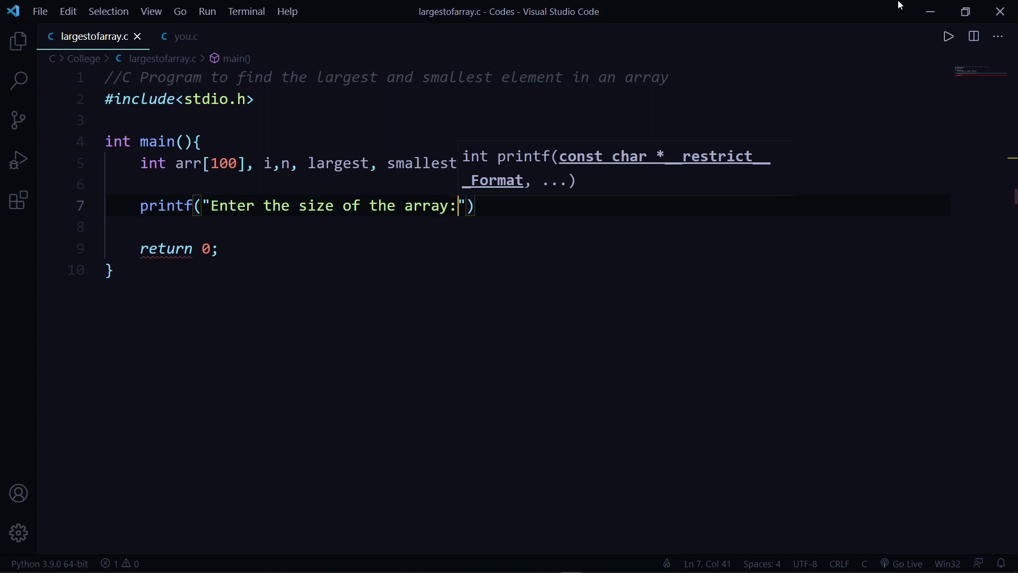
pyautogui.write('");')
pyautogui.press('Return')
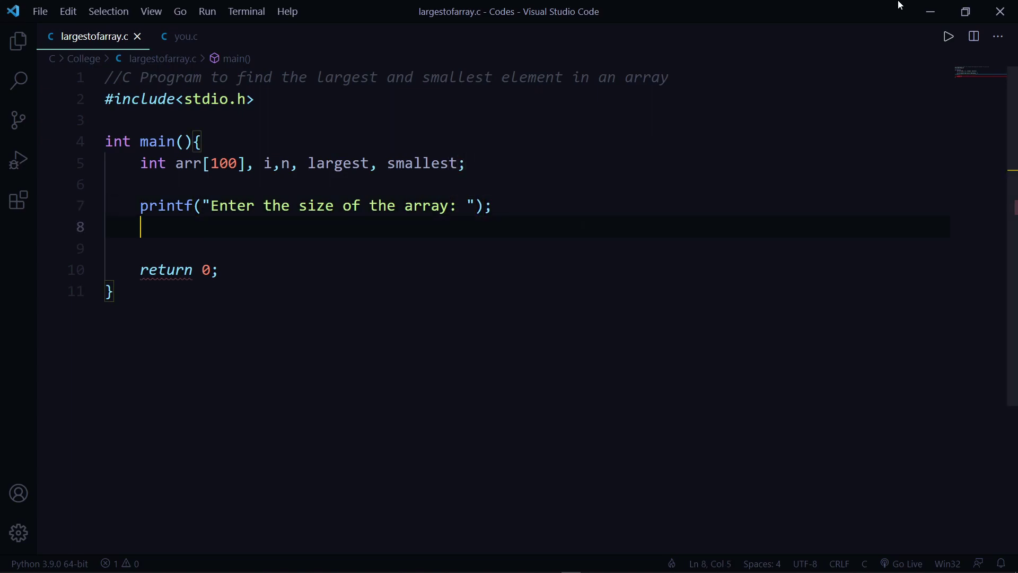
pyautogui.write('sc')
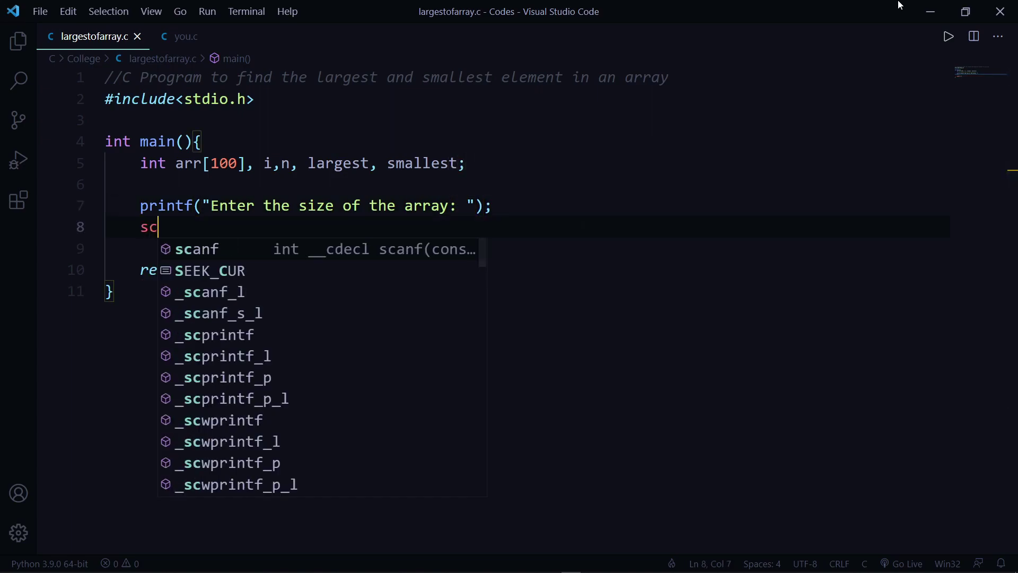
pyautogui.write('anf("')
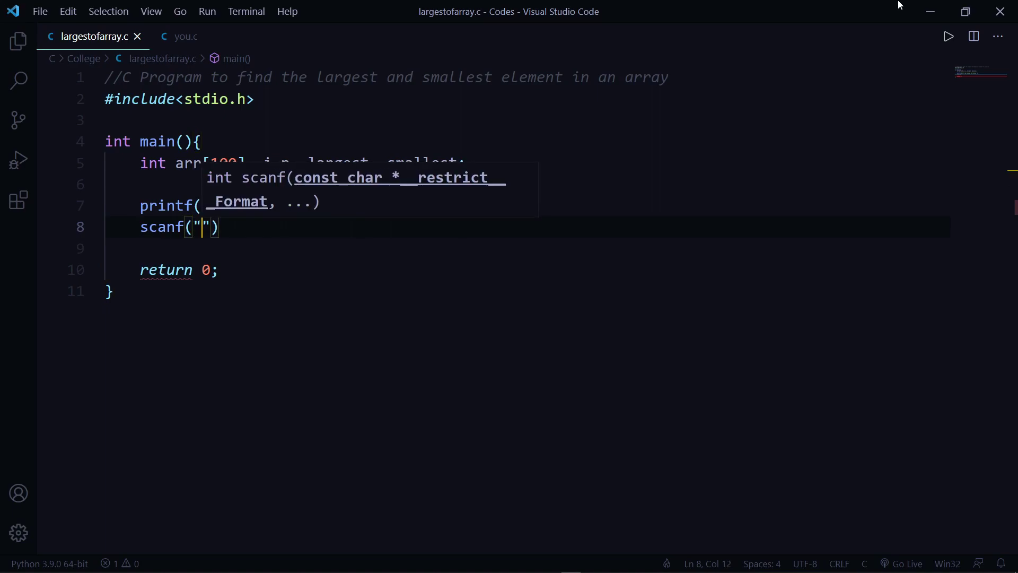
pyautogui.write('%d')
pyautogui.press('Right')
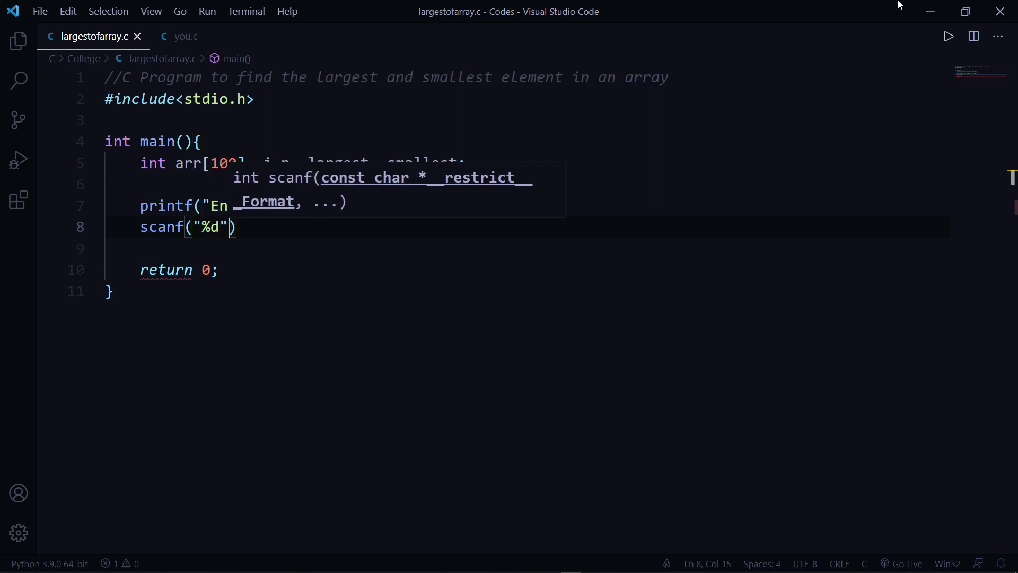
pyautogui.write(', &')
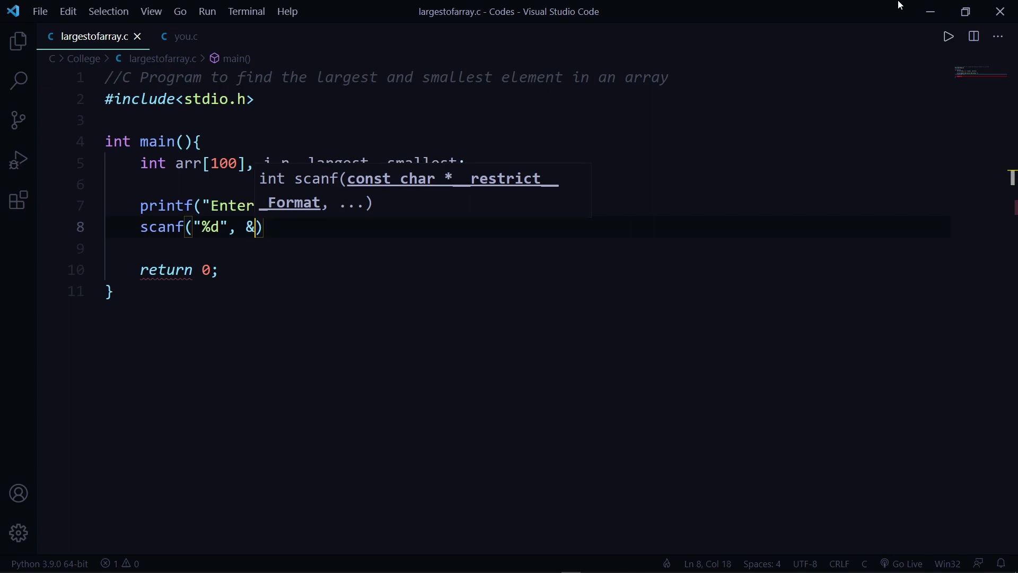
pyautogui.write('n')
pyautogui.press('Escape')
pyautogui.press('Down')
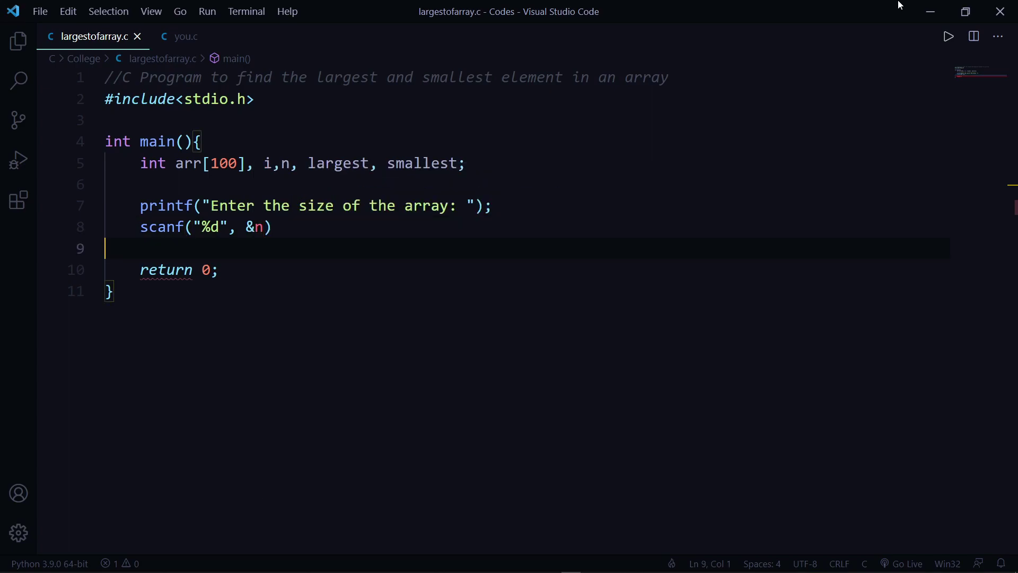
pyautogui.press('Left')
pyautogui.write(';')
pyautogui.press('Return')
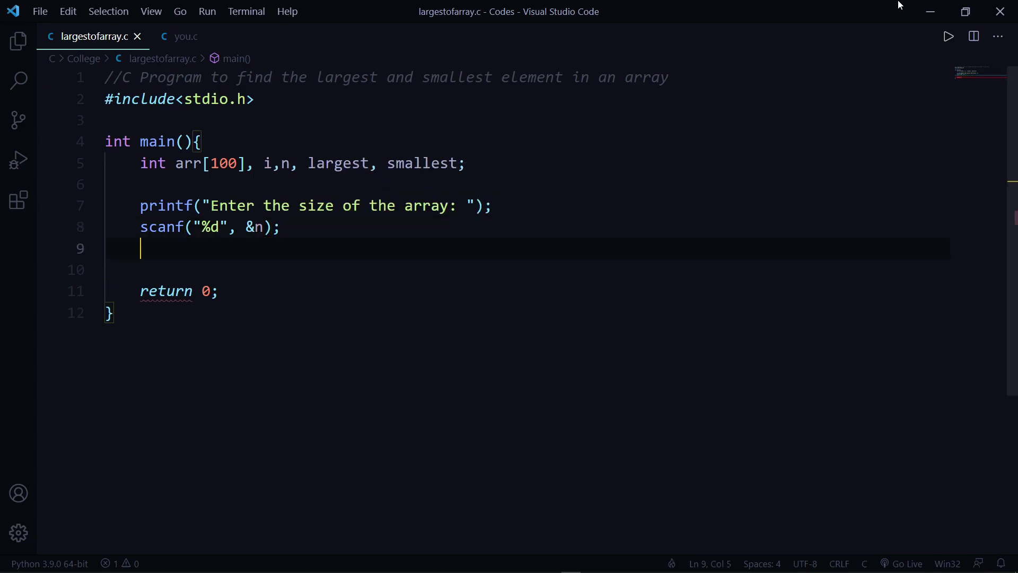
pyautogui.press('Return')
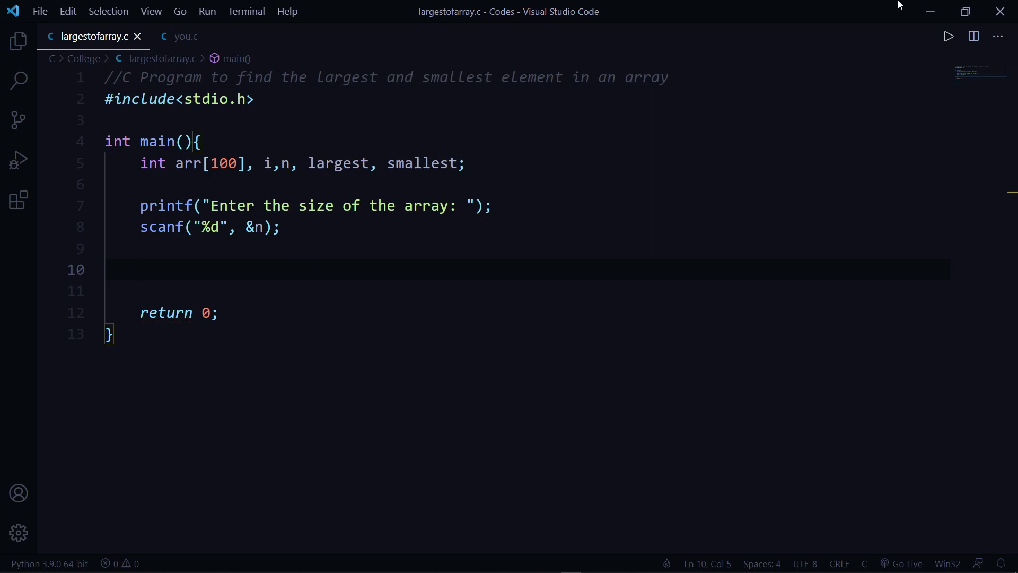
pyautogui.write('for')
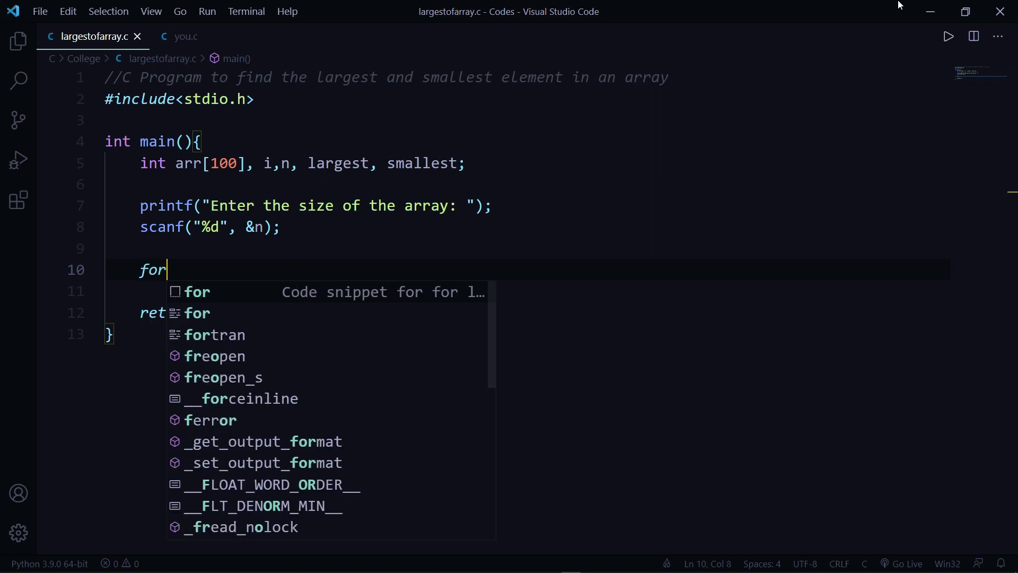
pyautogui.write('(i')
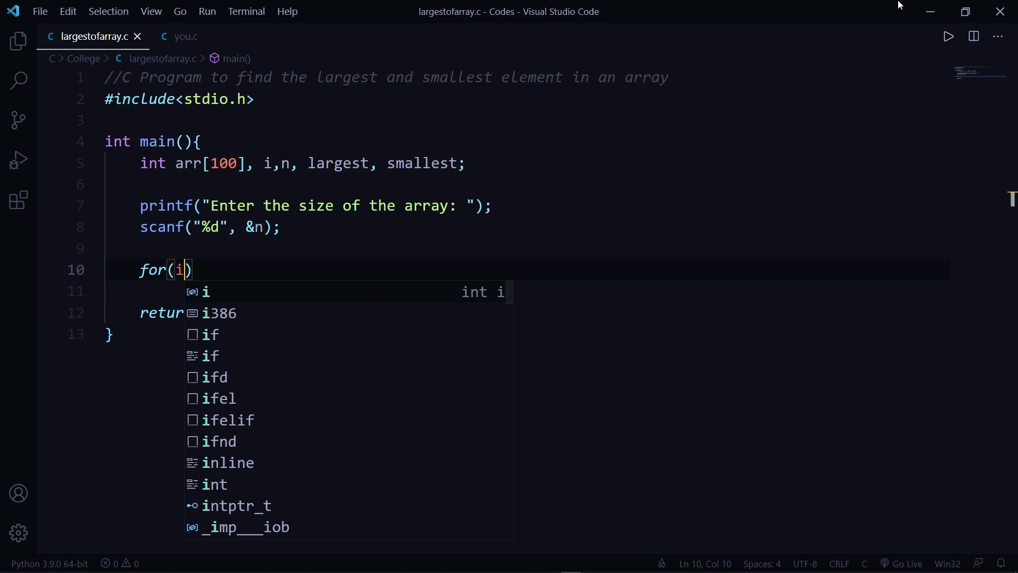
pyautogui.write('=0; ')
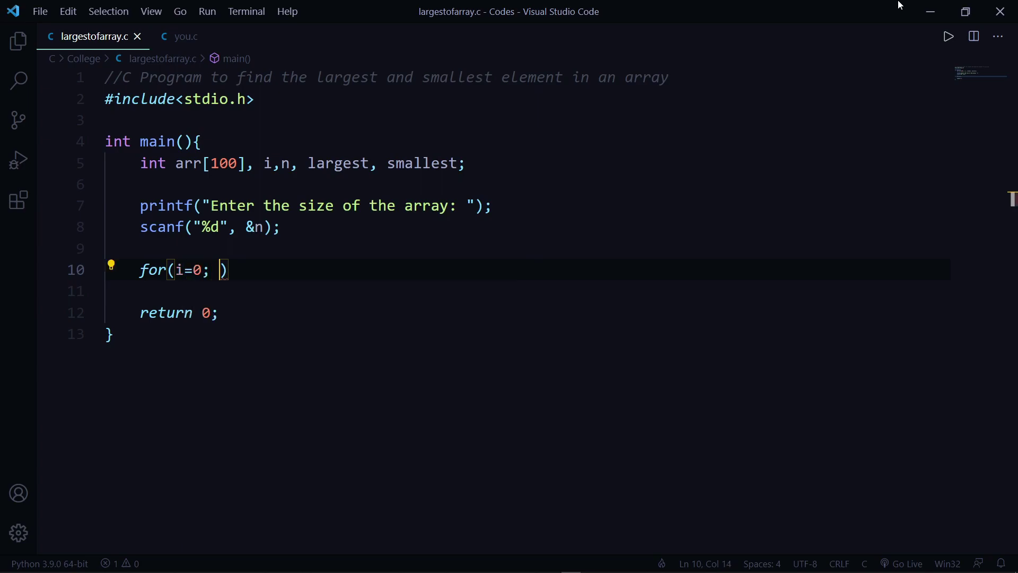
pyautogui.write('9')
# Write a for loop with i<n; i++ whose body reads scanf("%d", &arr[i]);.
pyautogui.press('BackSpace')
pyautogui.write('i')
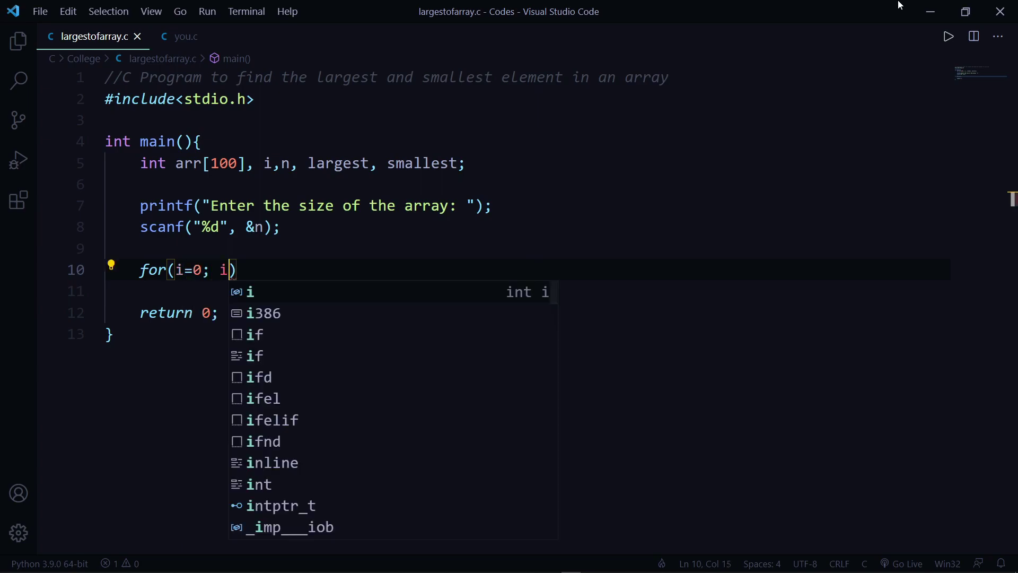
pyautogui.write('<n; ')
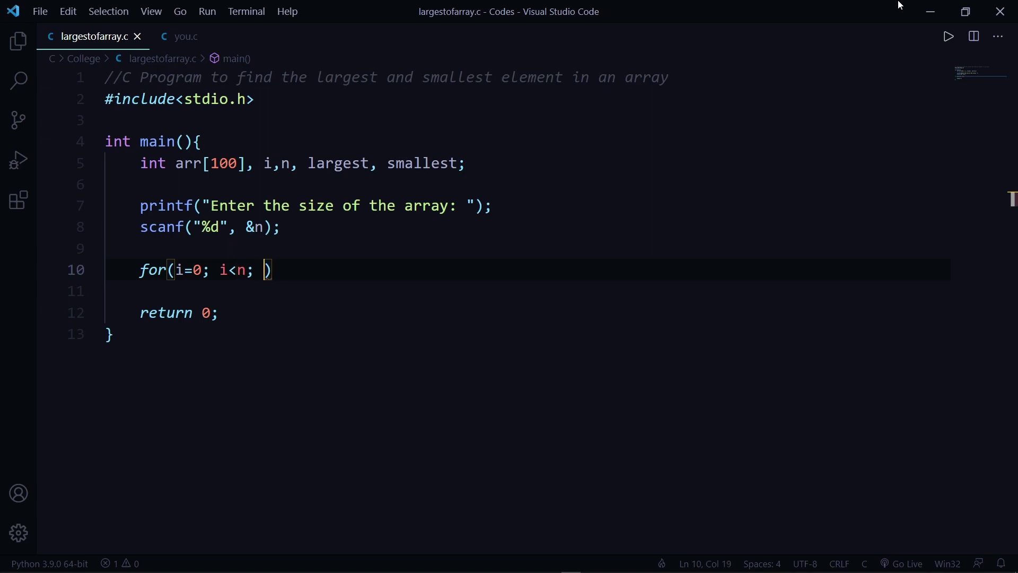
pyautogui.write('i++')
pyautogui.write('){')
pyautogui.press('Return')
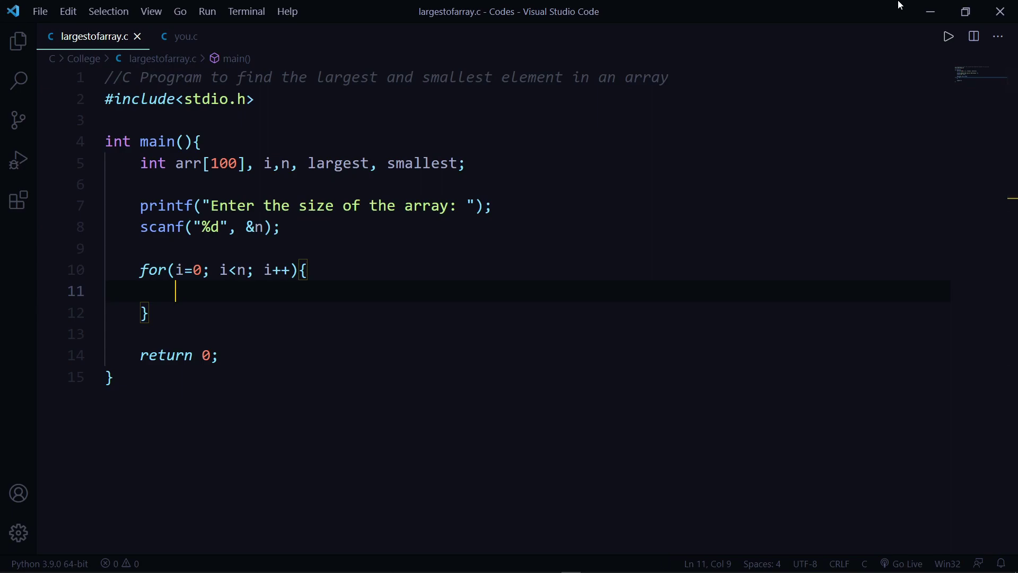
pyautogui.write('sn')
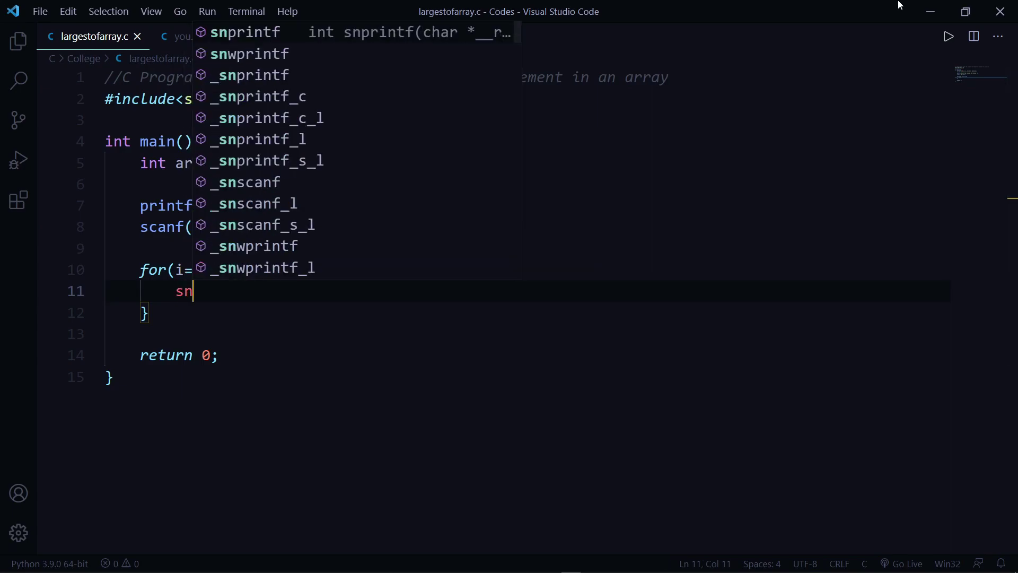
pyautogui.press('BackSpace')
pyautogui.write('can')
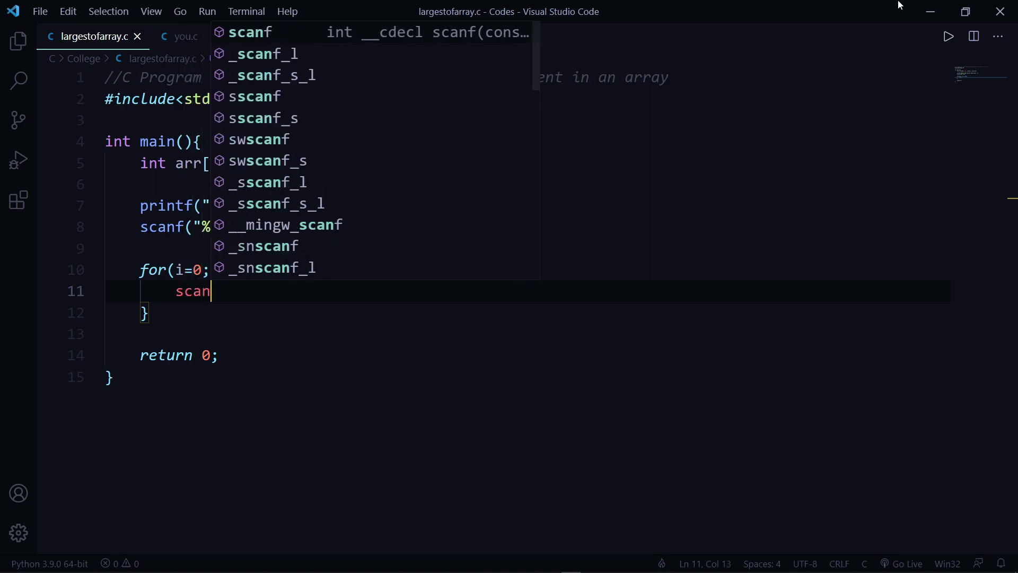
pyautogui.write('f(')
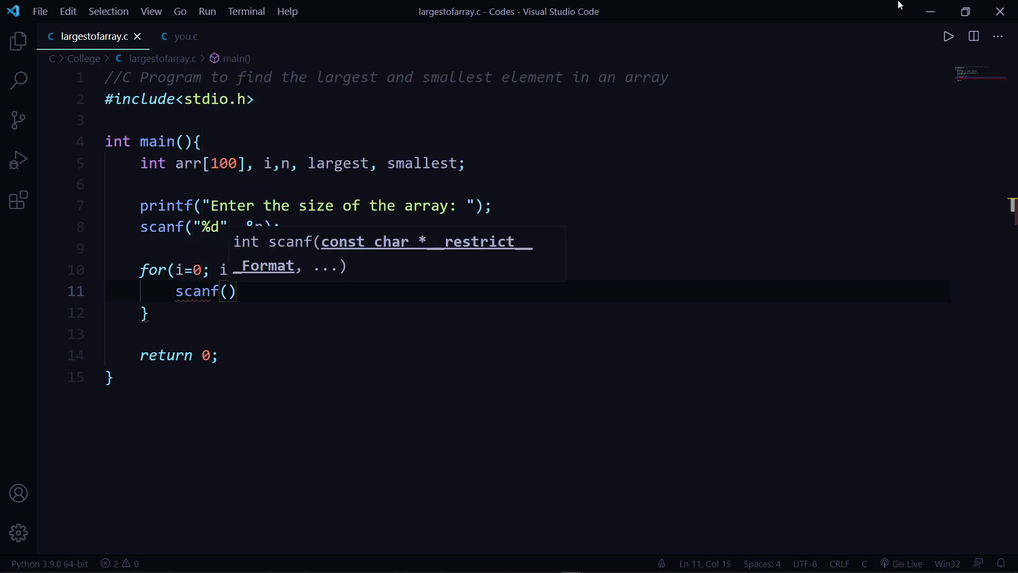
pyautogui.write('%d')
pyautogui.press('BackSpace')
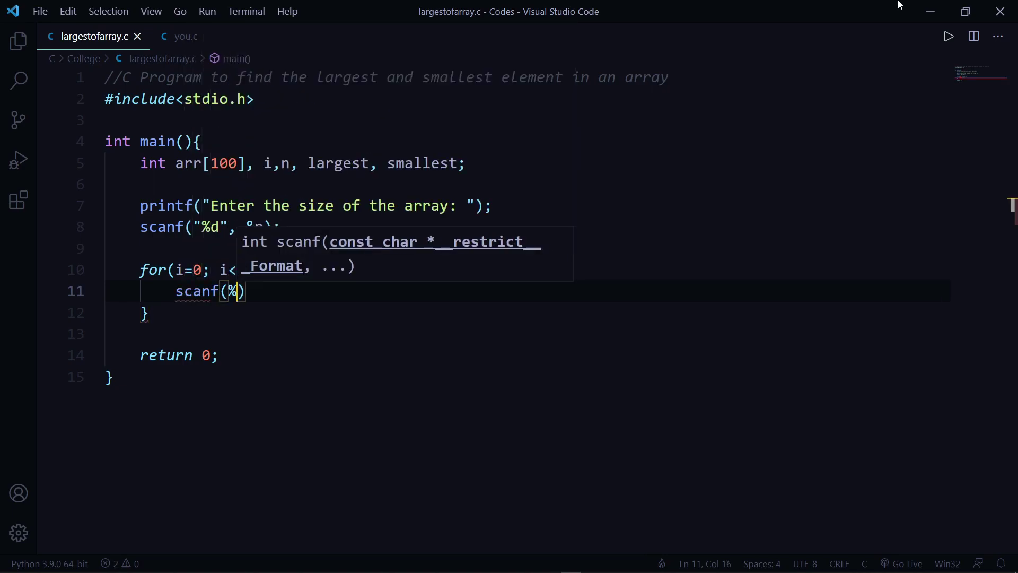
pyautogui.press('BackSpace')
pyautogui.write('"%d')
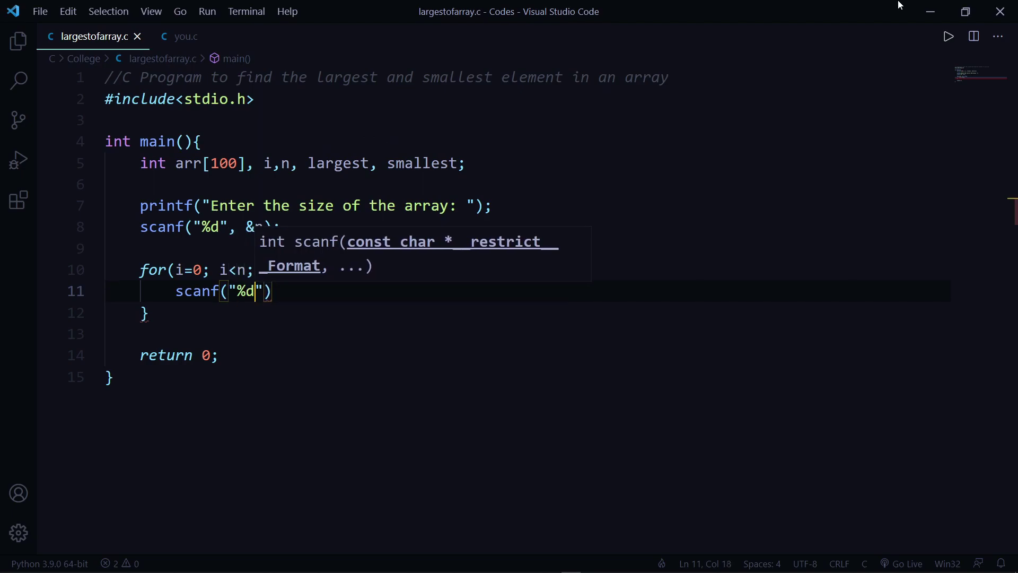
pyautogui.press('Right')
pyautogui.write(', ')
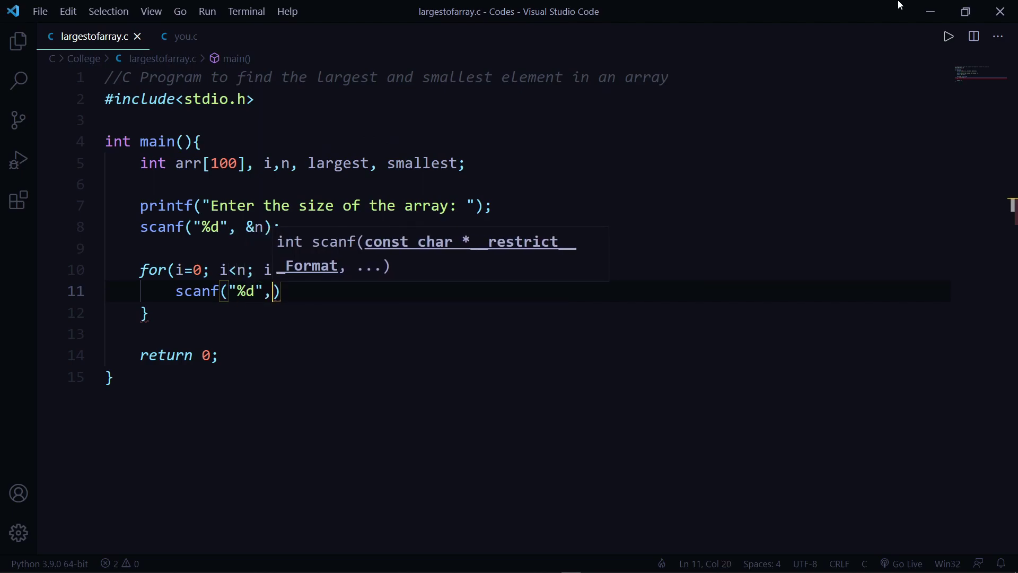
pyautogui.write('&arr')
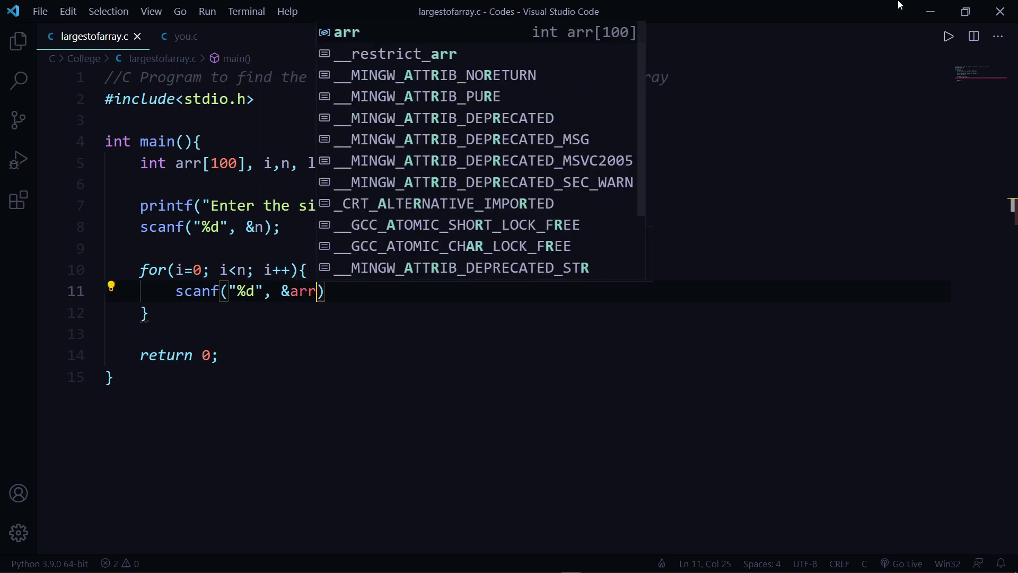
pyautogui.write('[')
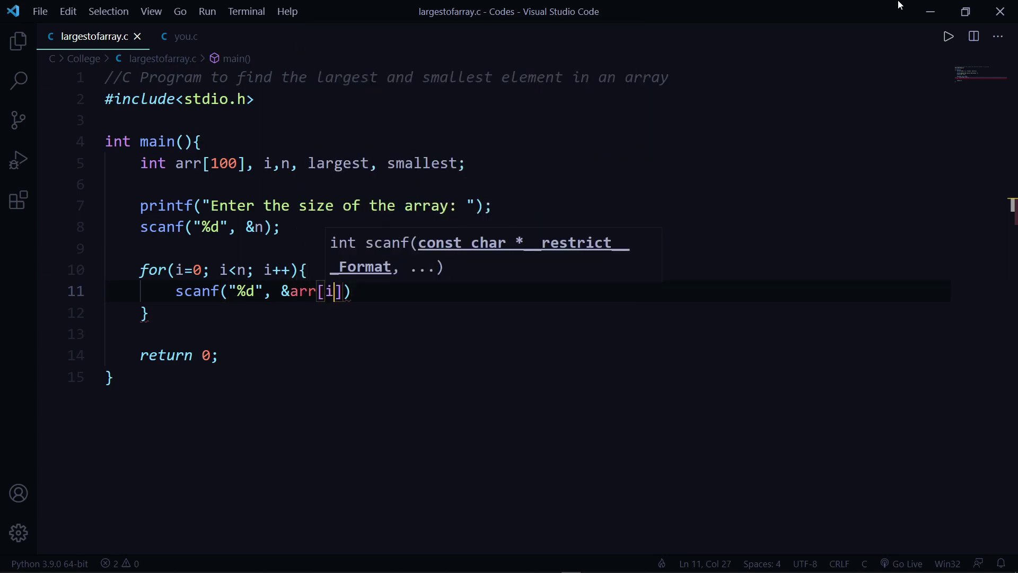
pyautogui.write('i')
pyautogui.press('Right')
pyautogui.press('Right')
pyautogui.write(';')
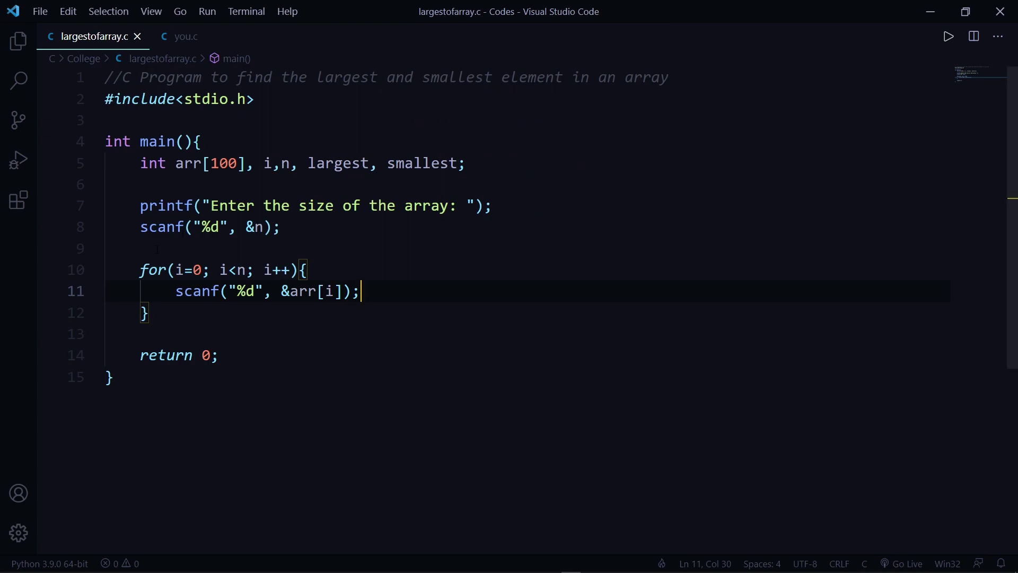
# Insert printf("Enter the elements: "); on a new line above the reading loop.
pyautogui.click(106, 249)
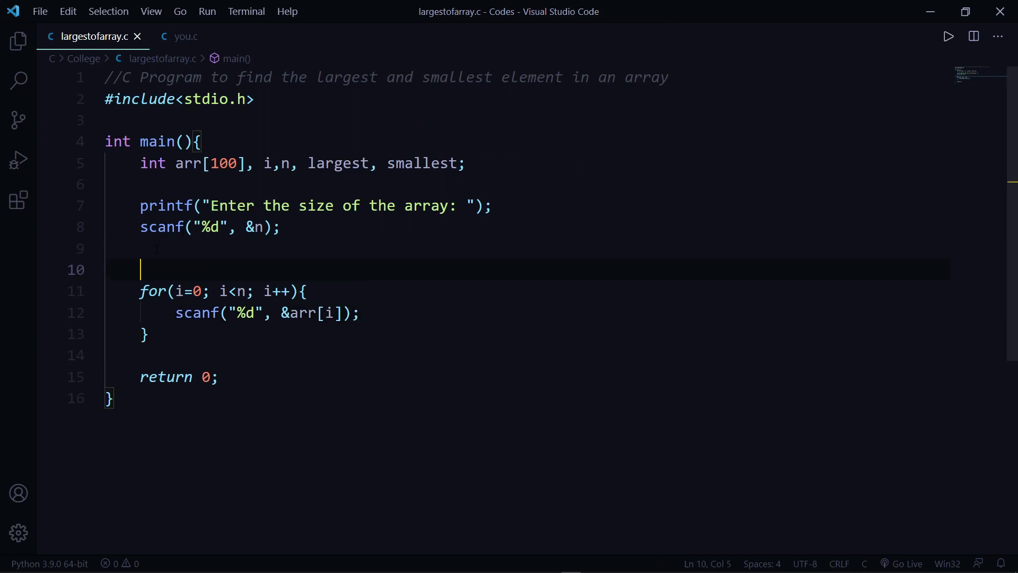
pyautogui.press('Return')
pyautogui.write('pri')
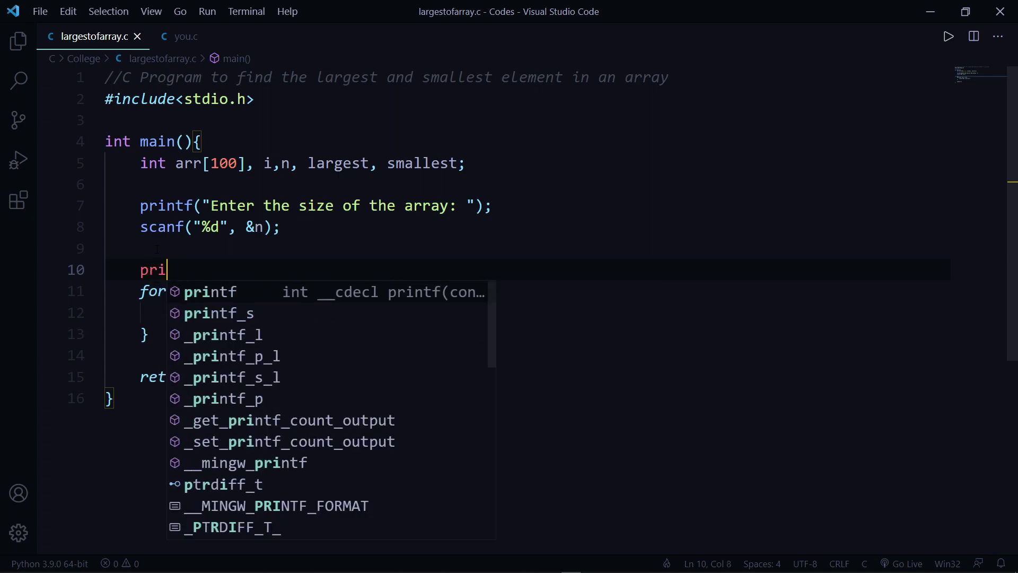
pyautogui.write('ntf("')
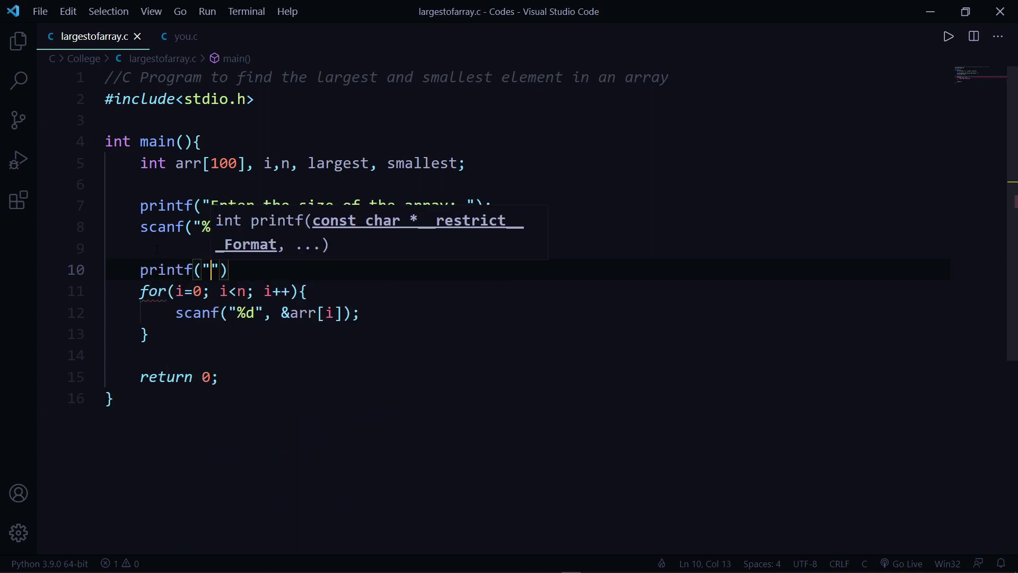
pyautogui.write('ent')
pyautogui.press('BackSpace')
pyautogui.press('BackSpace')
pyautogui.press('BackSpace')
pyautogui.write('Entert =')
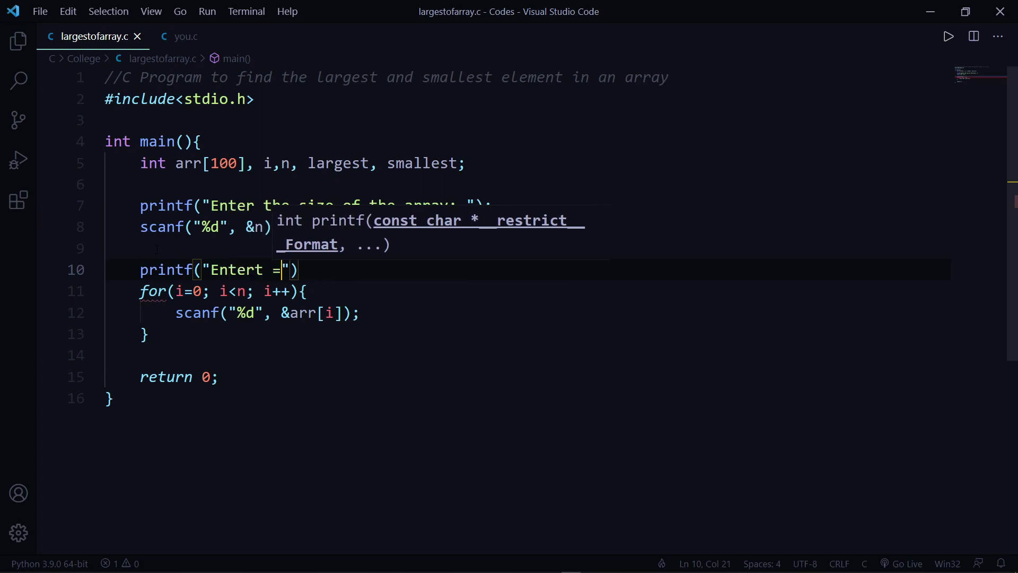
pyautogui.press('BackSpace')
pyautogui.write('the ')
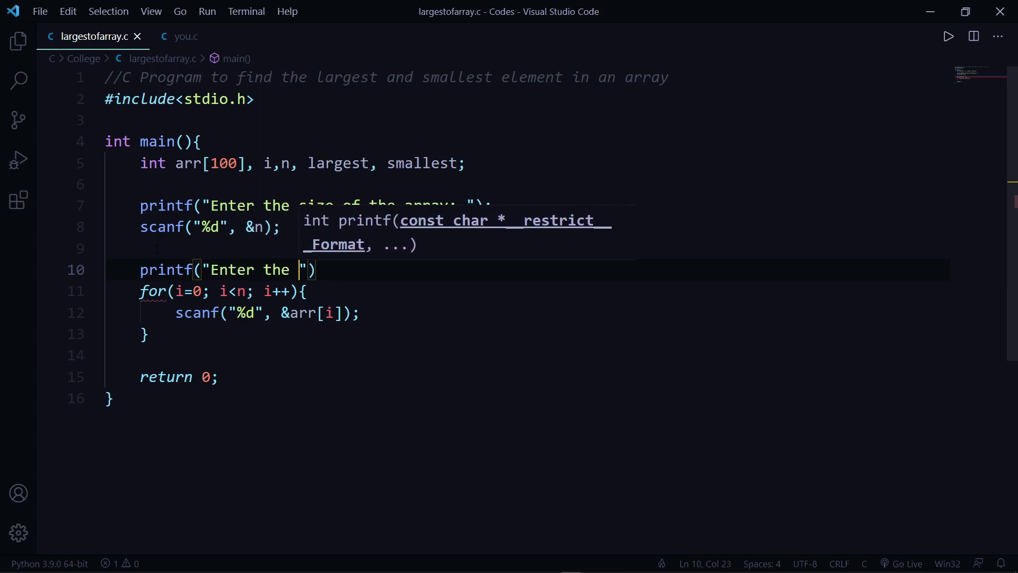
pyautogui.write('eleme')
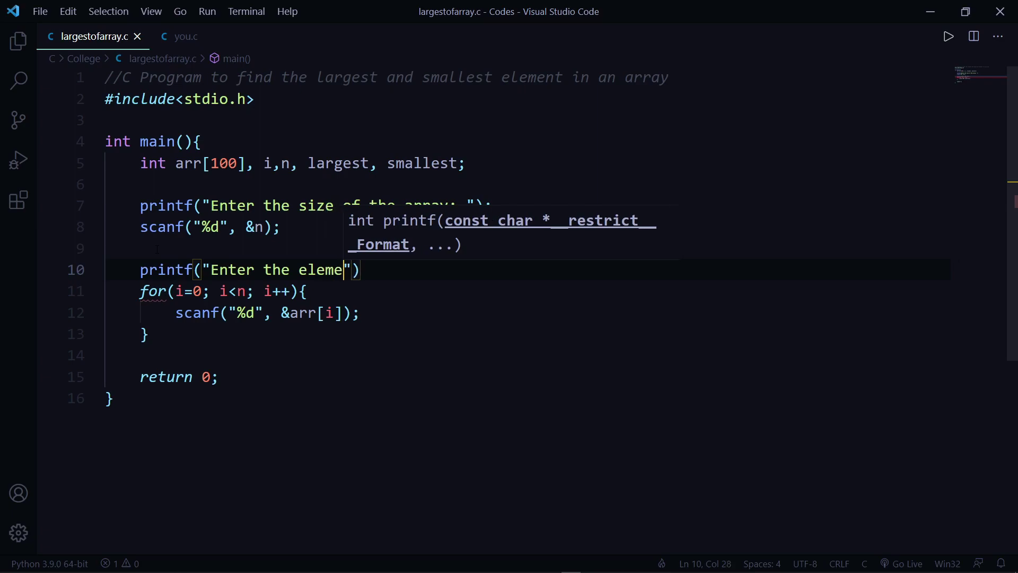
pyautogui.write('nts: "')
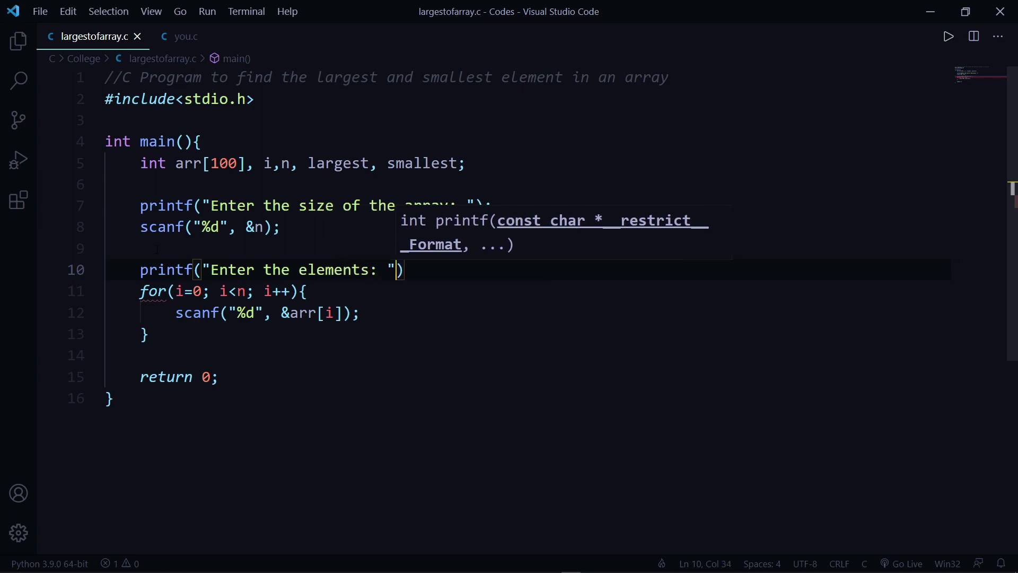
pyautogui.write(');')
pyautogui.press('Down')
pyautogui.press('Down')
pyautogui.press('Down')
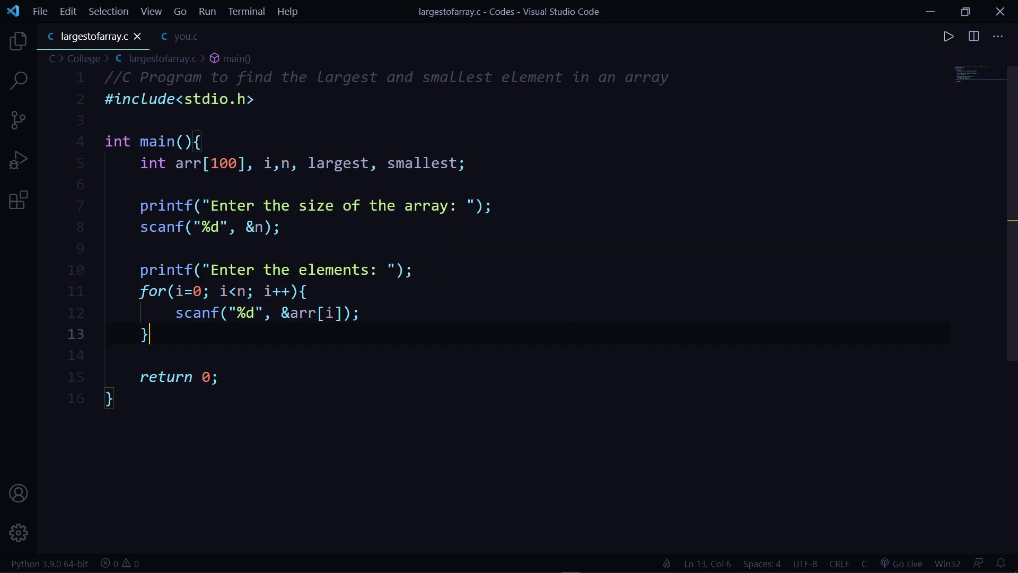
pyautogui.press('Return')
pyautogui.press('Return')
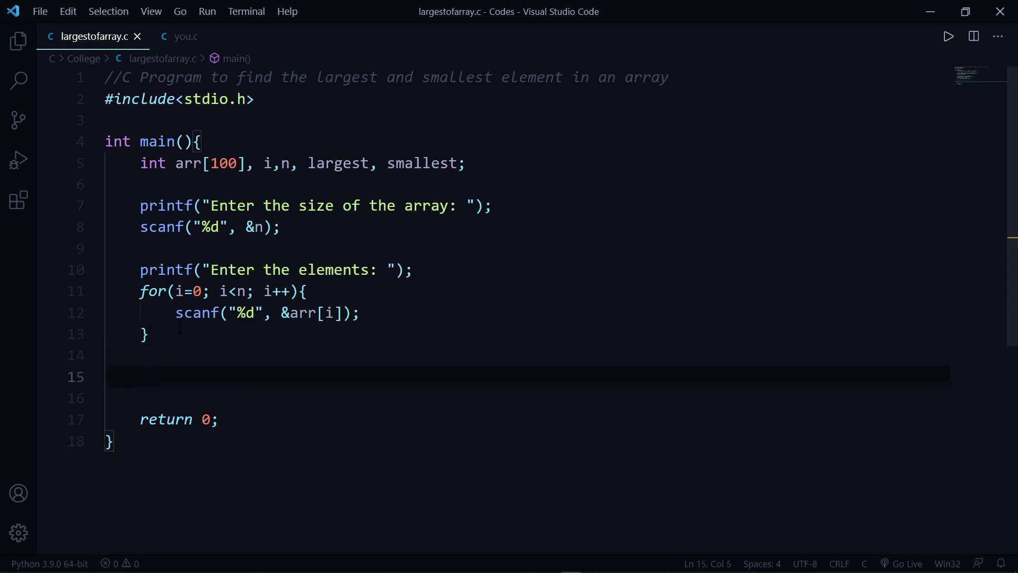
pyautogui.write('largest = ')
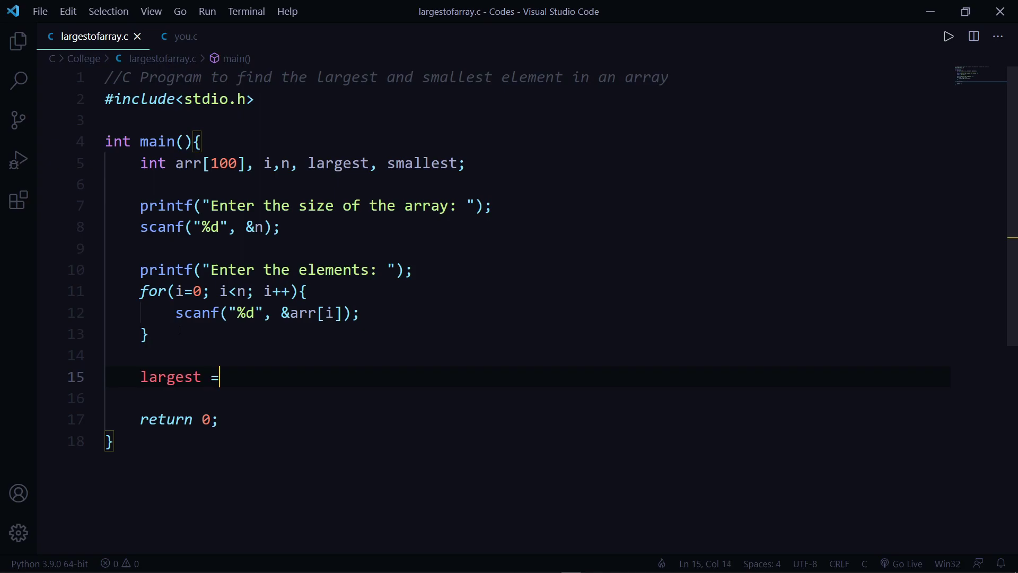
pyautogui.write('arr')
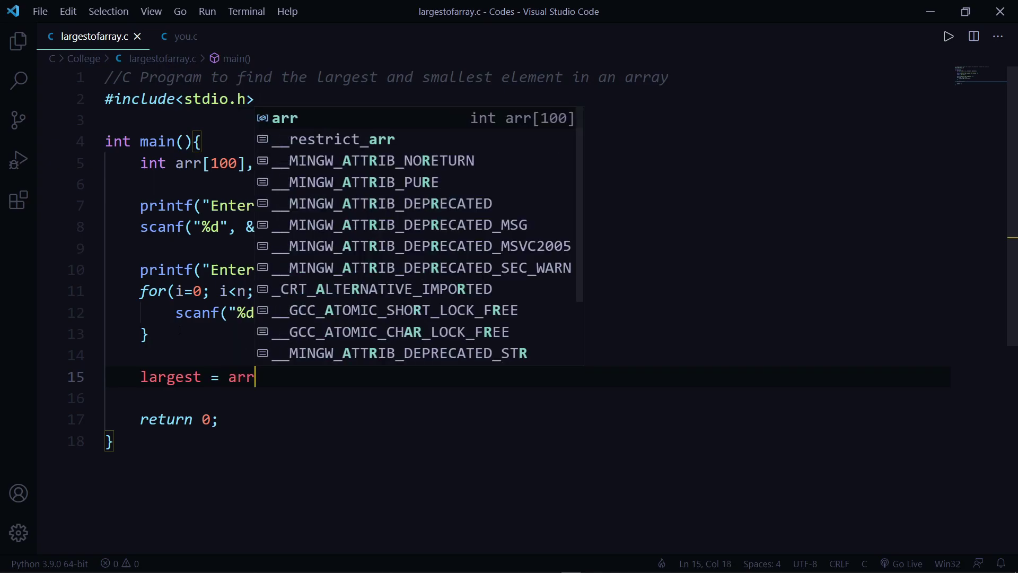
pyautogui.write('[0')
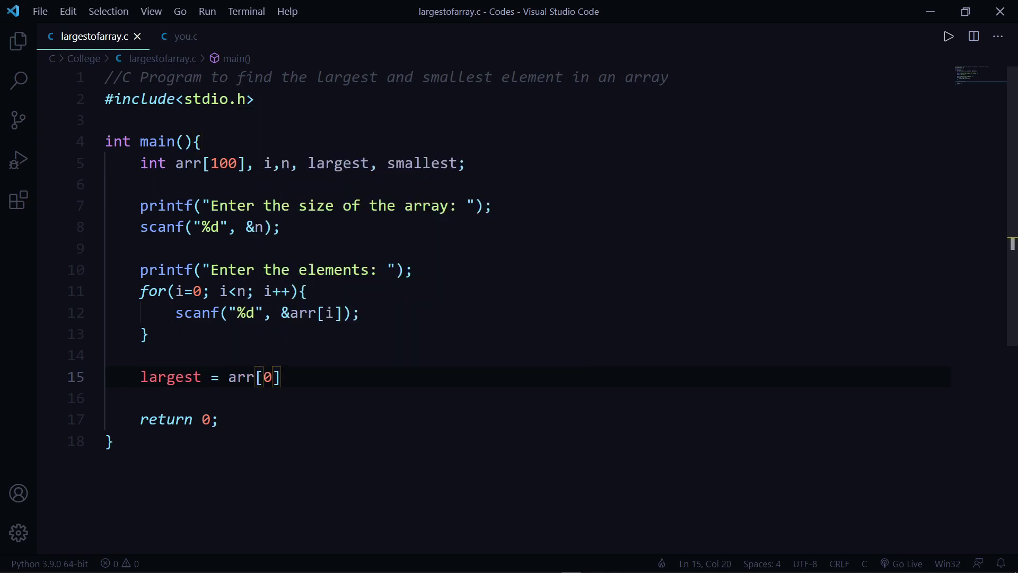
# Write largest = arr[0] below the reading loop and start a new line.
pyautogui.press('Return')
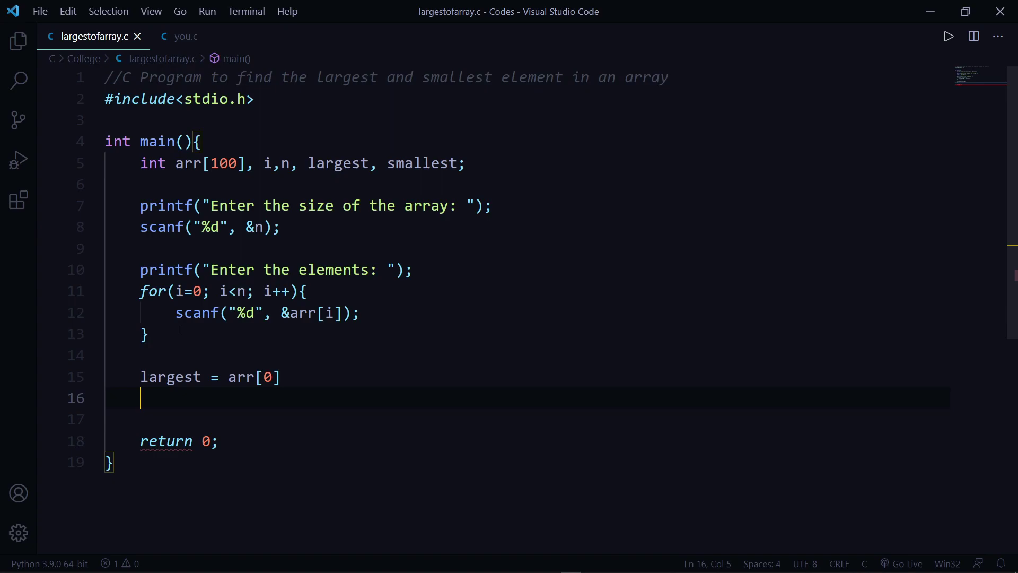
pyautogui.write('for')
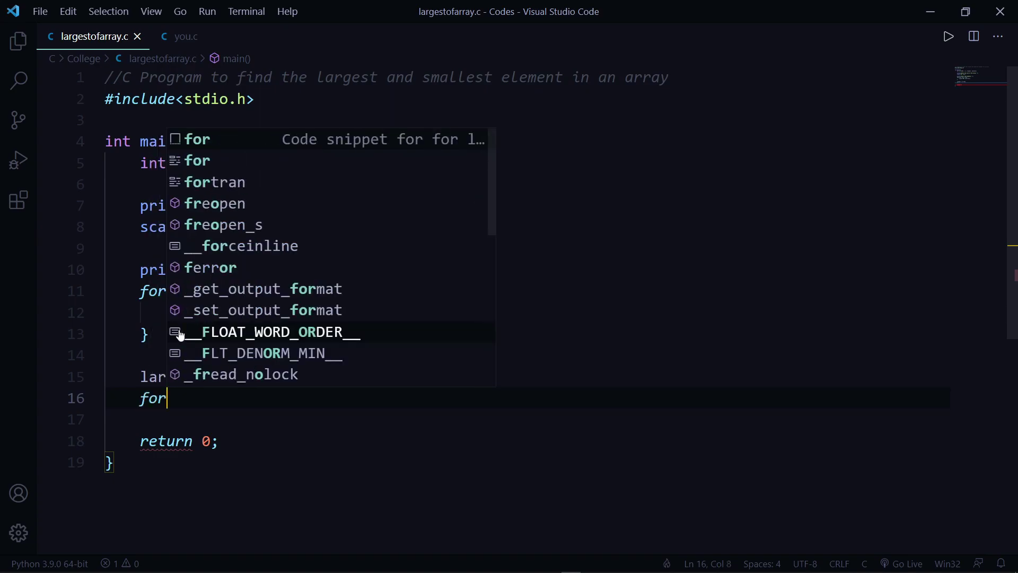
pyautogui.write('(i')
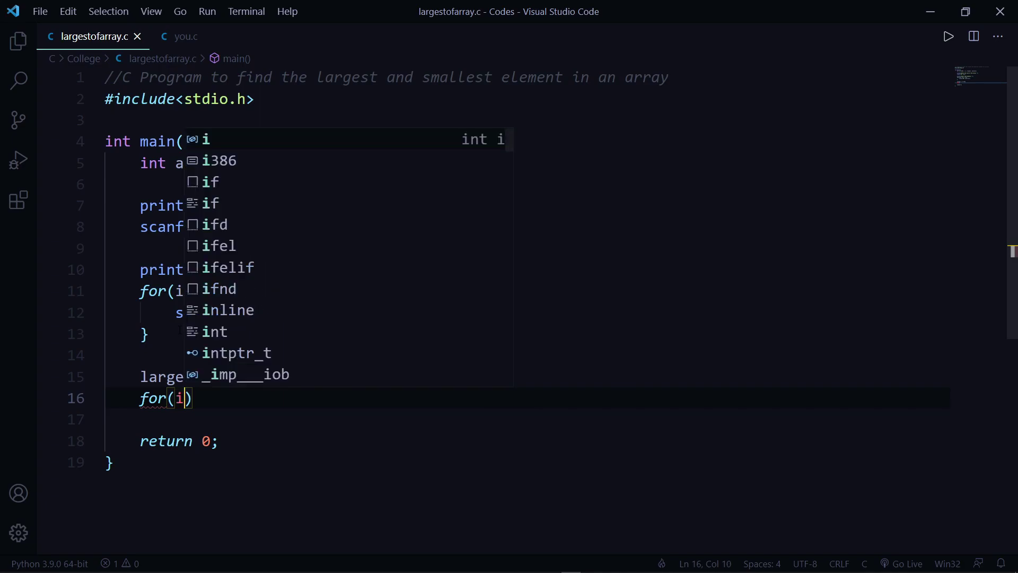
pyautogui.write('=0; ')
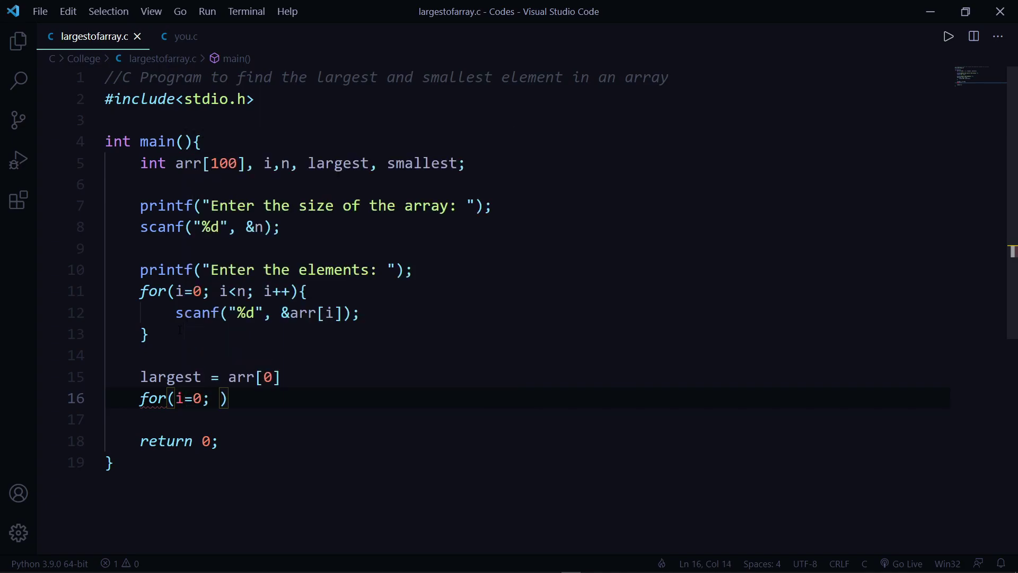
pyautogui.write('i')
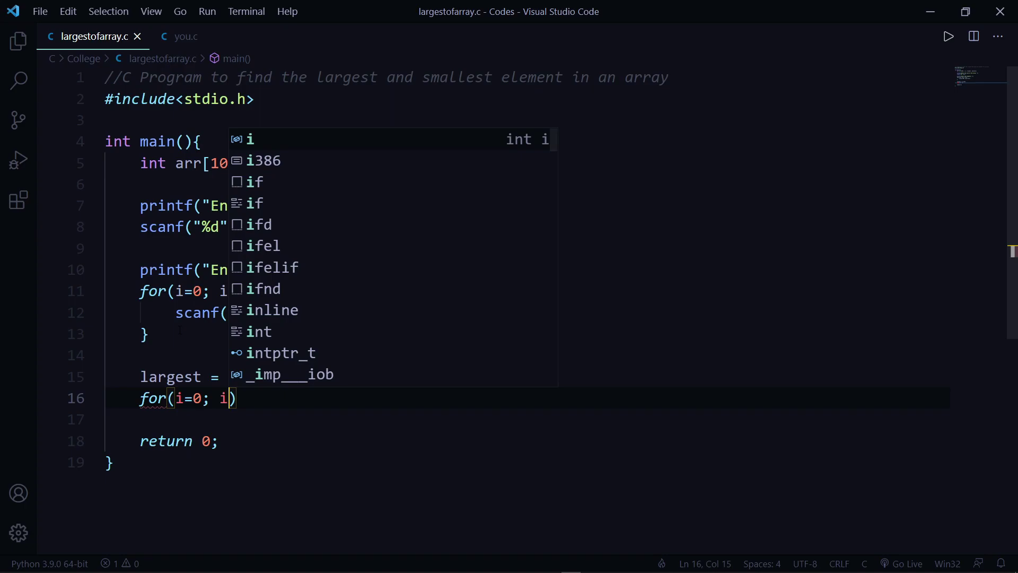
pyautogui.write(',')
# Finish the for header with i<n; i++ and a braced body, and add the semicolon after arr[0].
pyautogui.press('BackSpace')
pyautogui.write('<n')
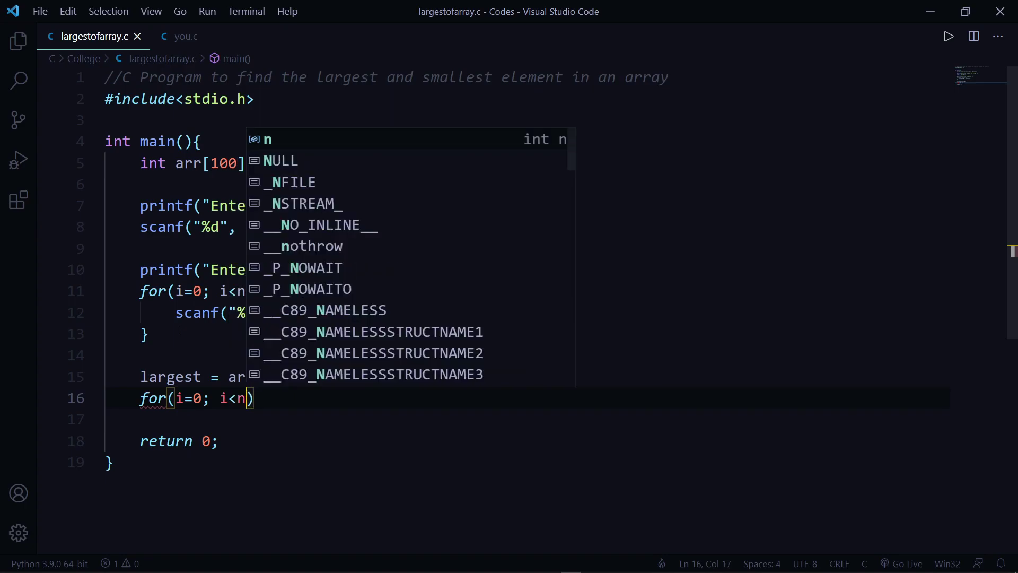
pyautogui.write('; ')
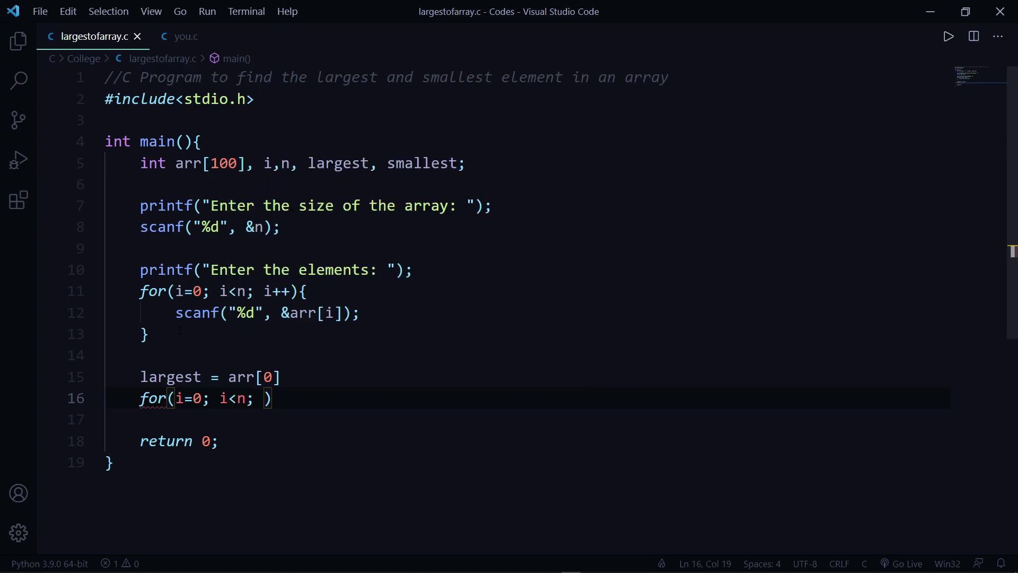
pyautogui.write('i++')
pyautogui.press('End')
pyautogui.write('{')
pyautogui.press('Return')
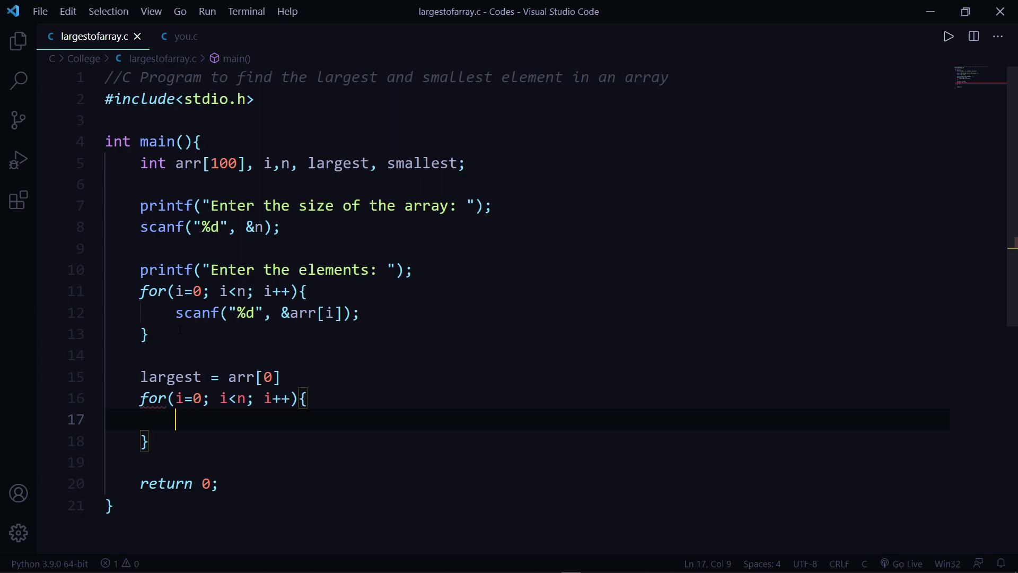
pyautogui.click(295, 376)
pyautogui.write(';')
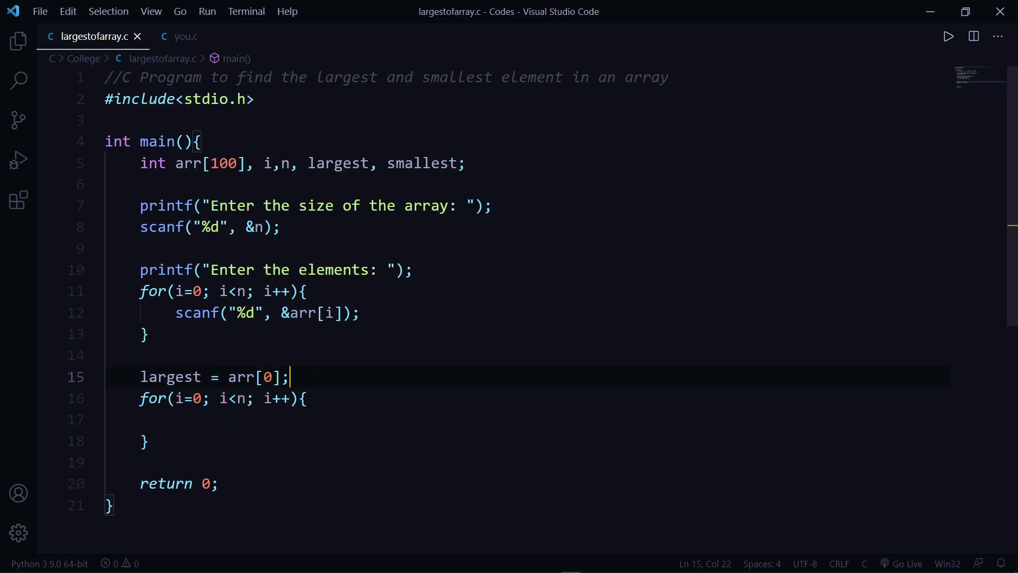
pyautogui.press('Down')
pyautogui.press('Down')
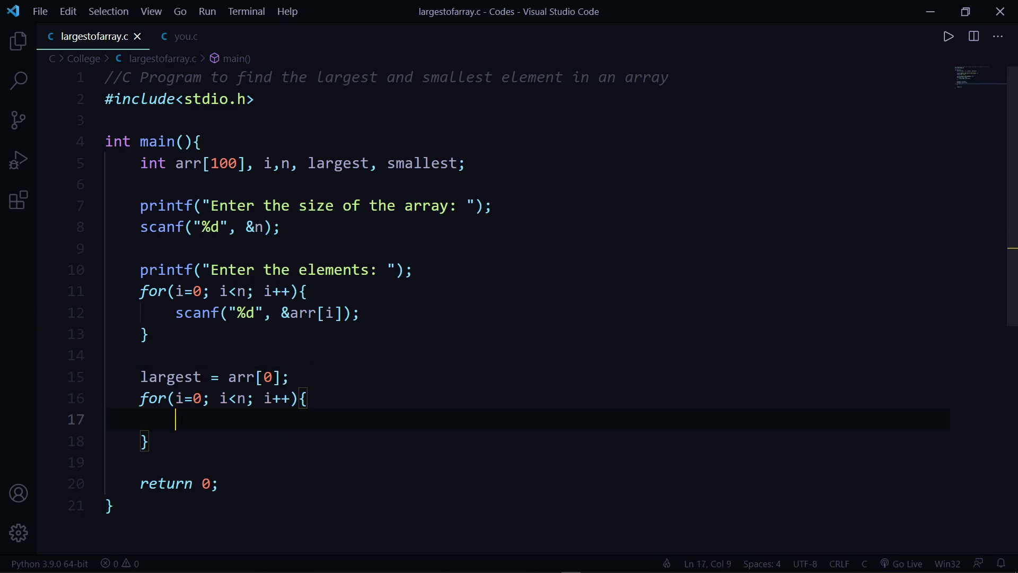
pyautogui.write('if')
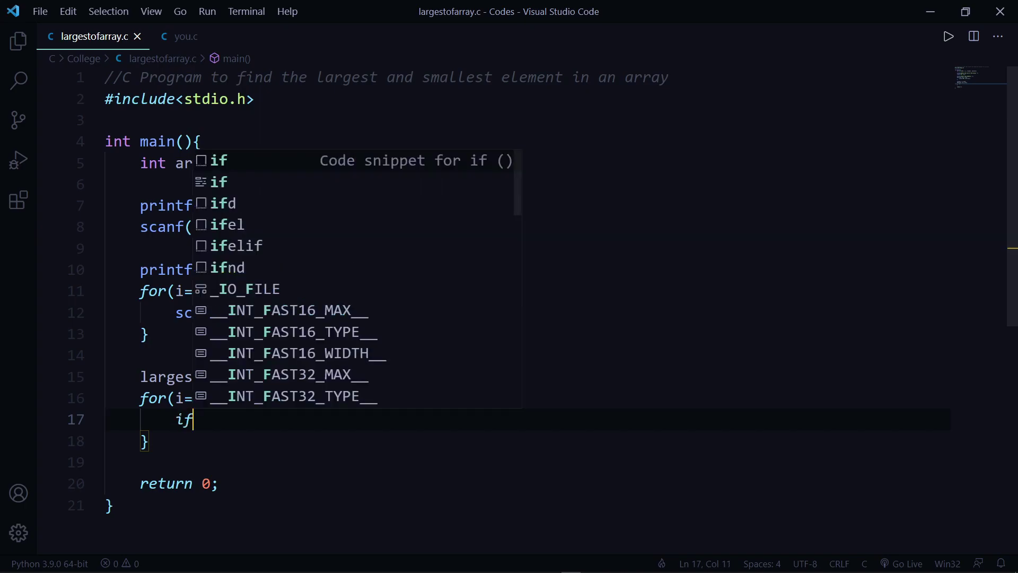
pyautogui.write('9')
# Inside the loop, add if(arr[i]>largest){ largest = arr[i]; }.
pyautogui.press('BackSpace')
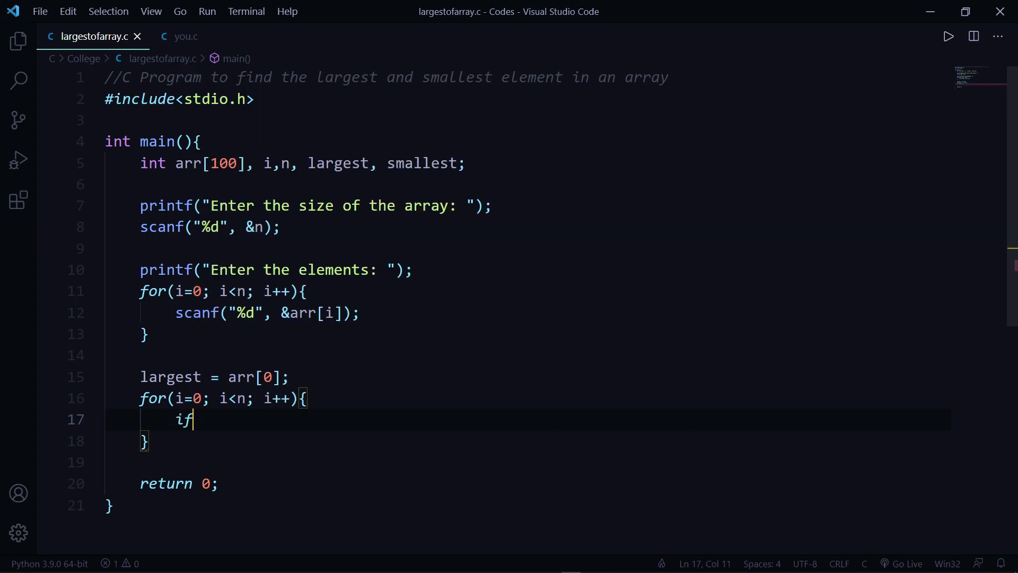
pyautogui.write('(ar')
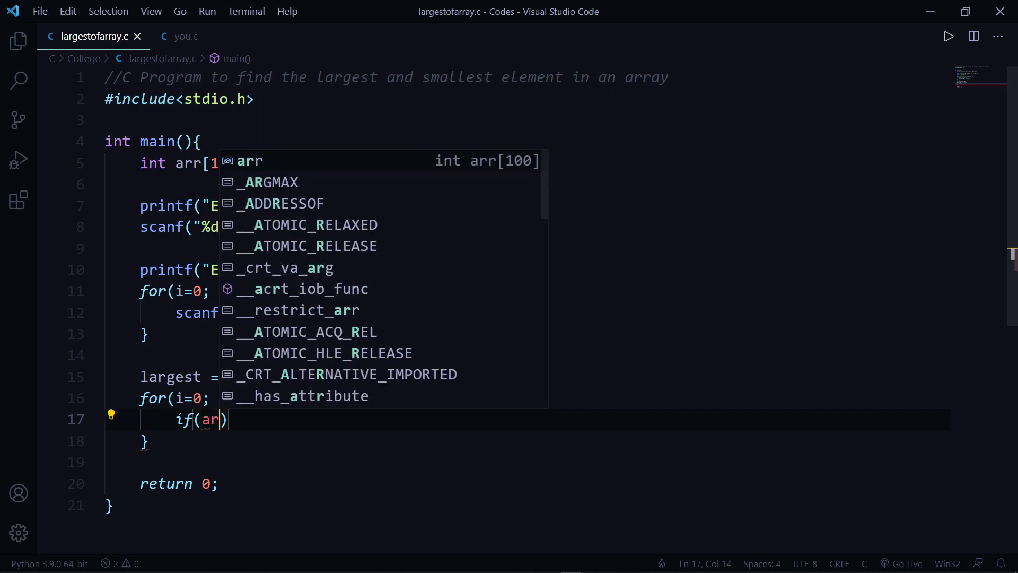
pyautogui.write('r')
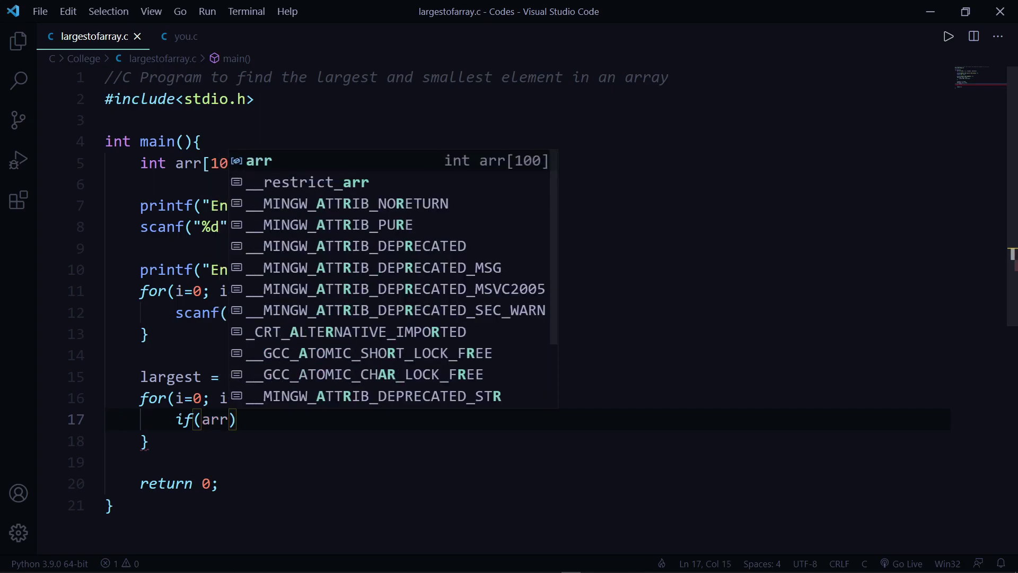
pyautogui.write('[i]')
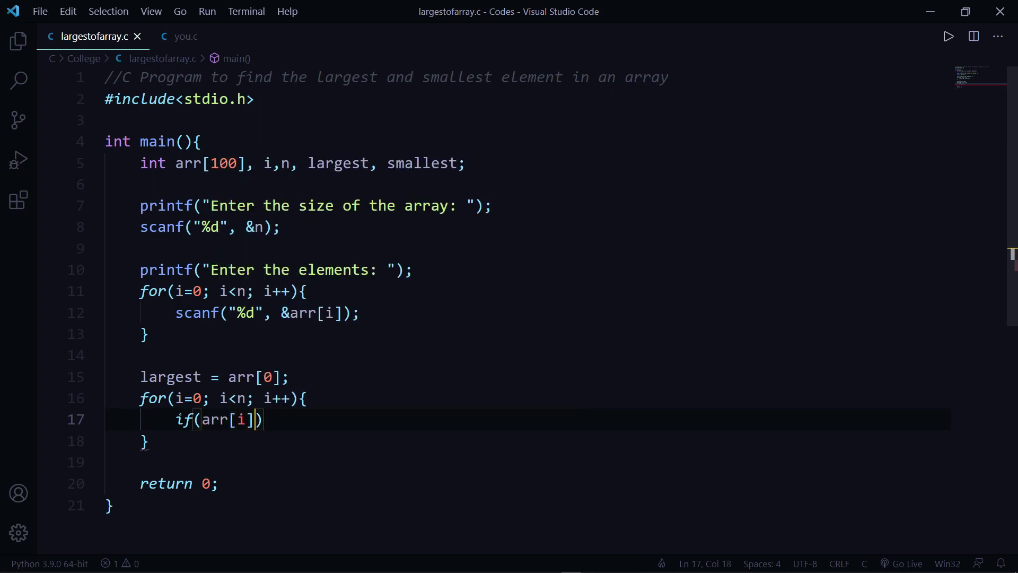
pyautogui.write('>')
pyautogui.write('la')
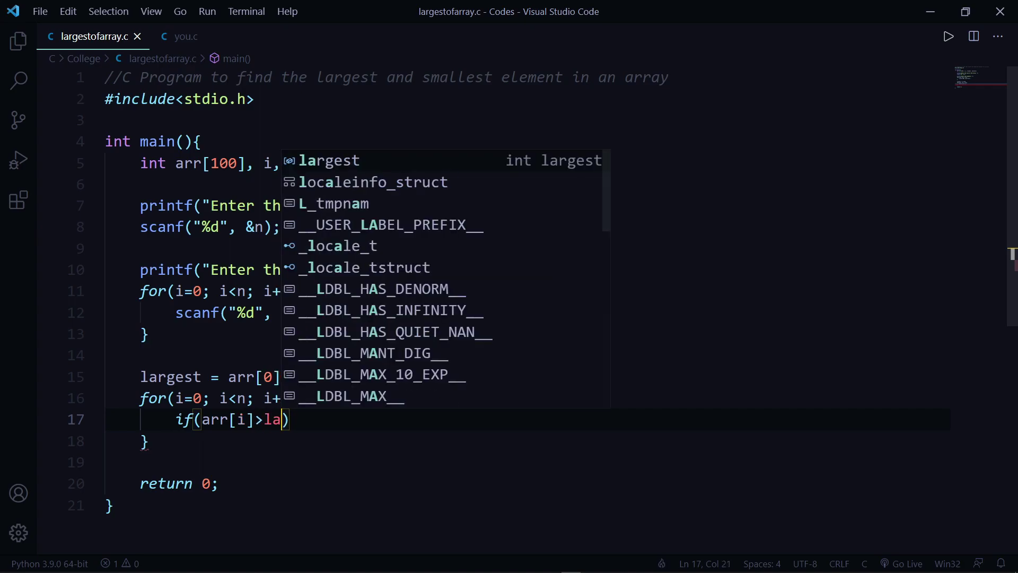
pyautogui.write('r')
pyautogui.press('Tab')
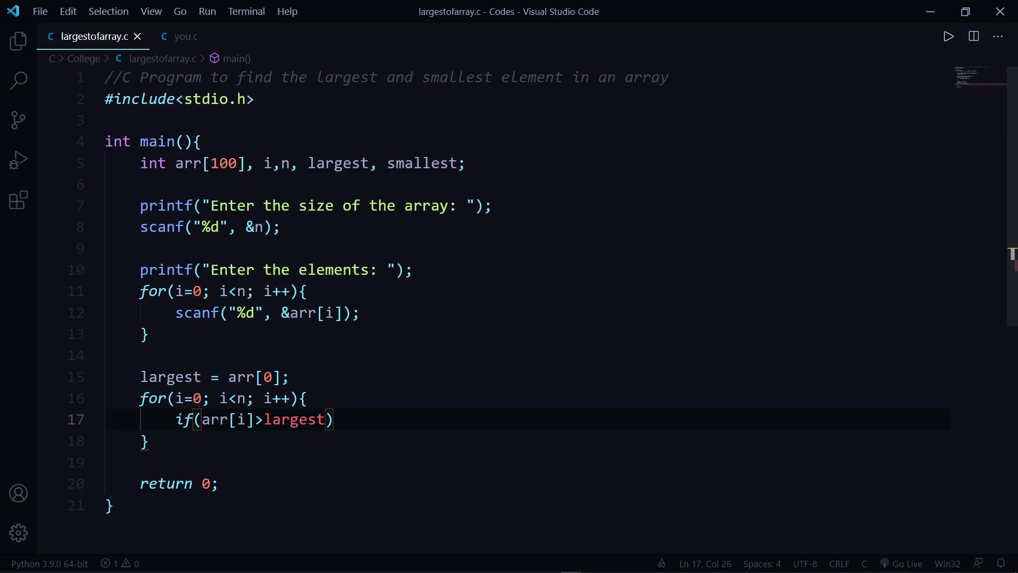
pyautogui.press('End')
pyautogui.write('{')
pyautogui.press('Return')
pyautogui.write('la')
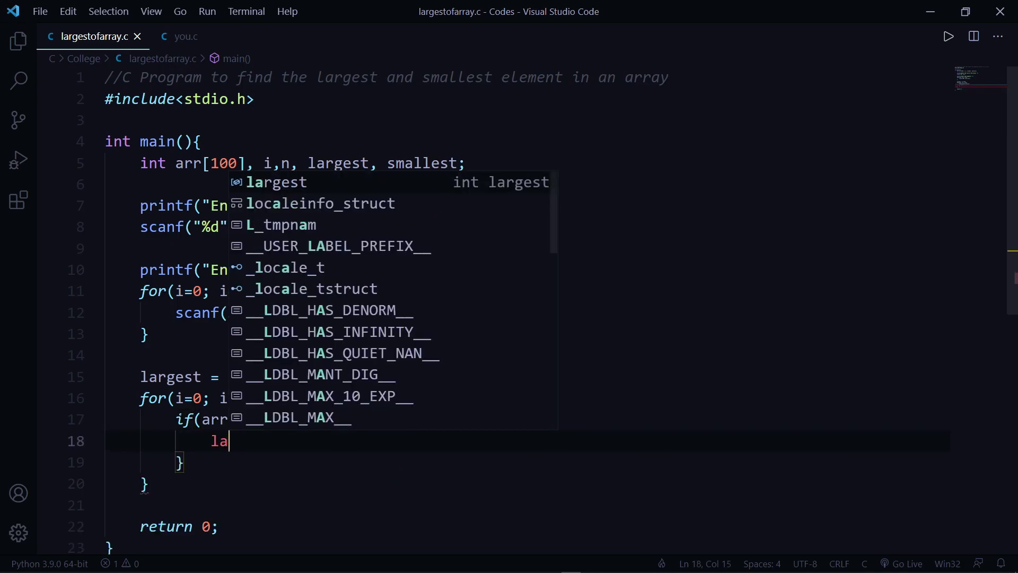
pyautogui.press('Tab')
pyautogui.write('= ')
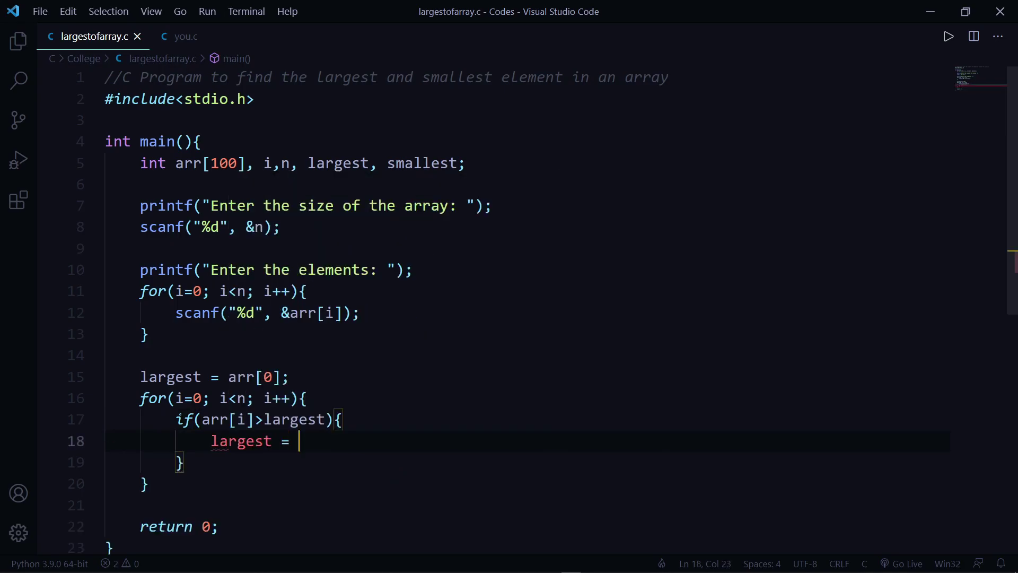
pyautogui.write('arr')
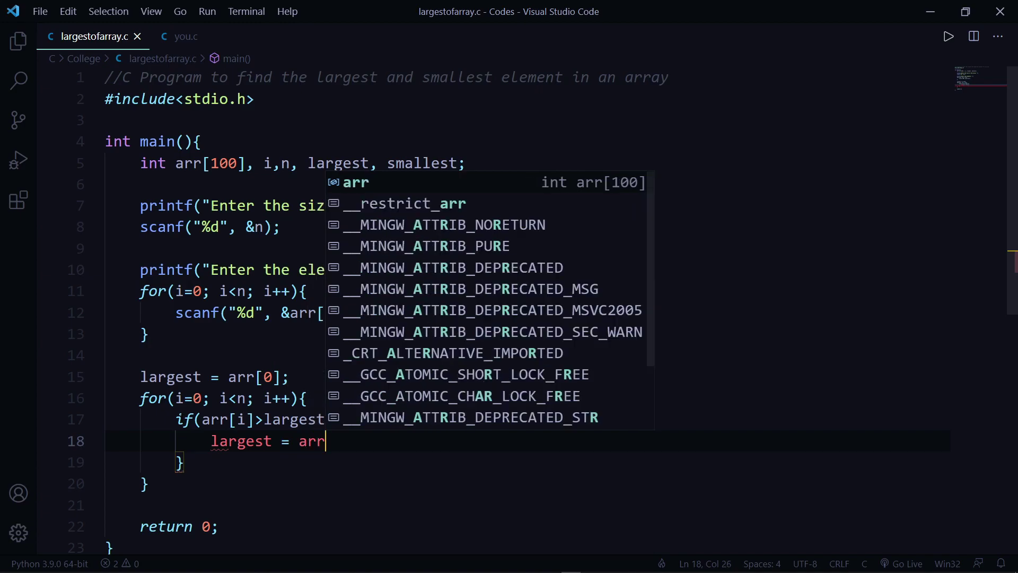
pyautogui.write('[i];')
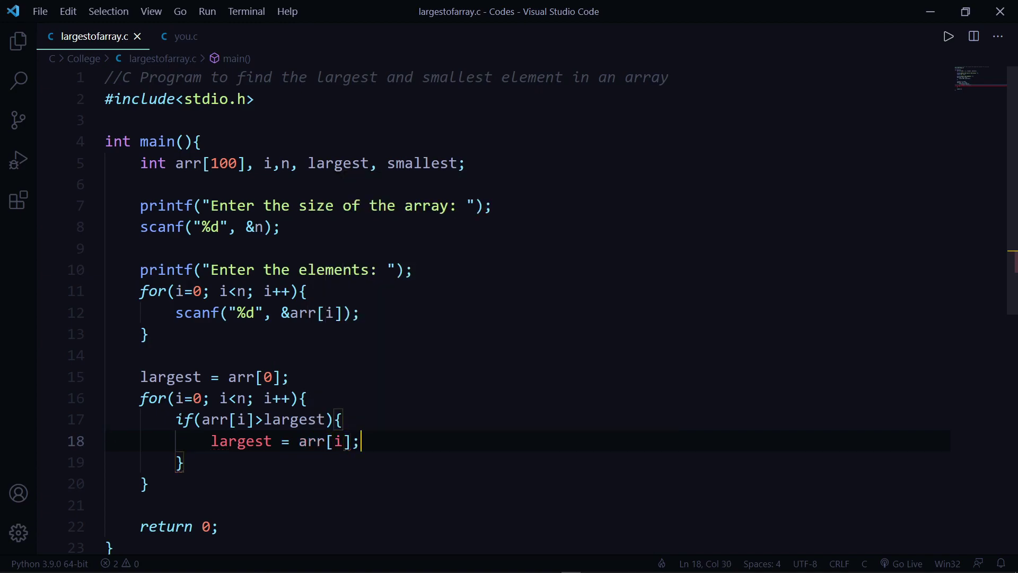
pyautogui.click(195, 483)
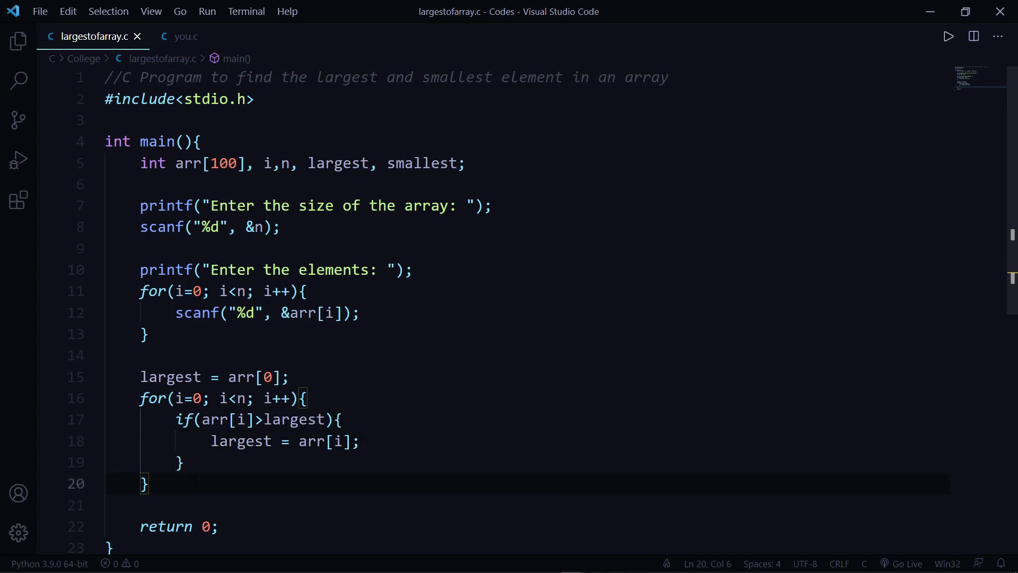
# Add printf("Largest Value = %d", largest); on a new line after the loop.
pyautogui.press('Return')
pyautogui.write('pr')
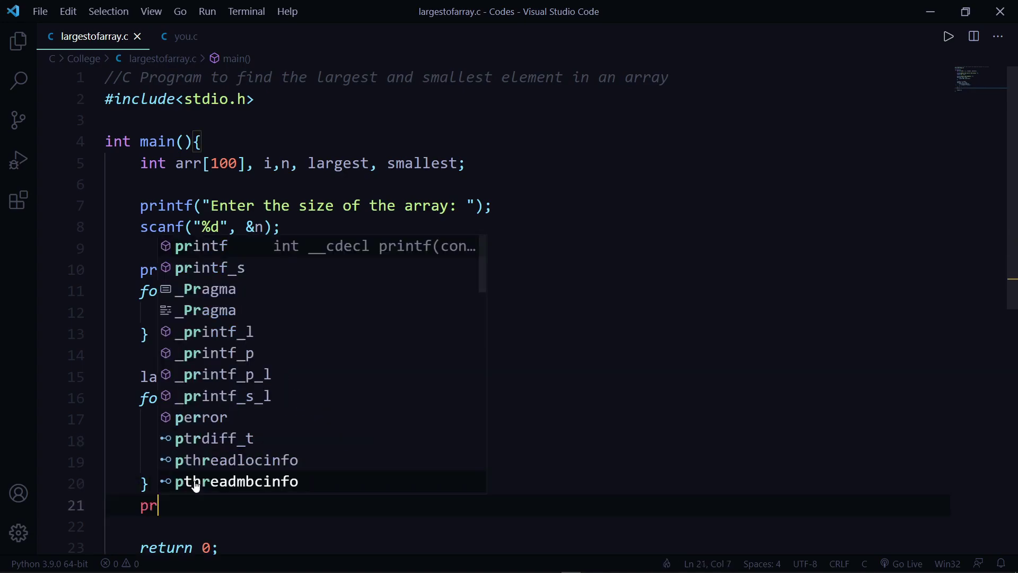
pyautogui.write('intf("')
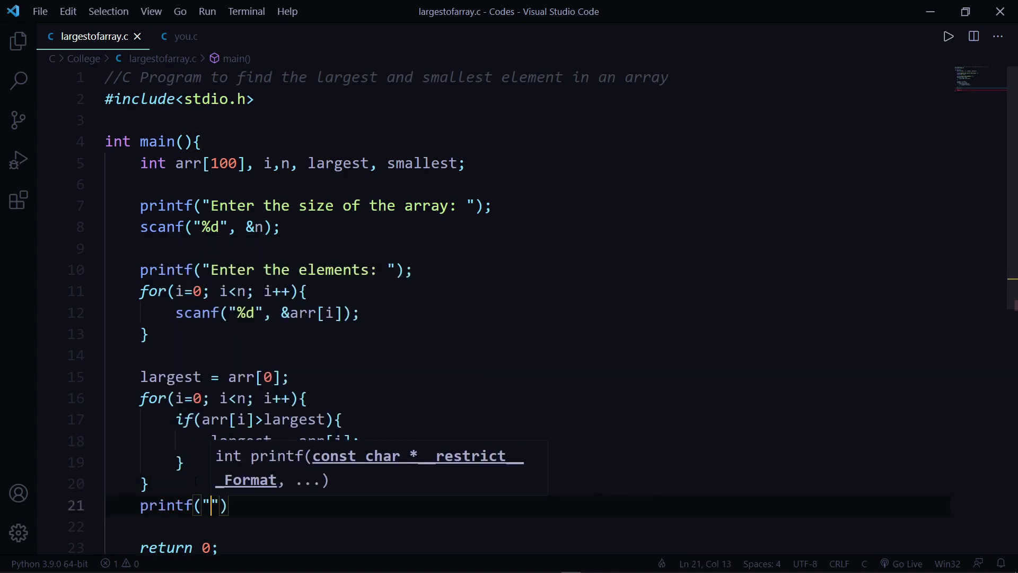
pyautogui.write('t')
pyautogui.press('BackSpace')
pyautogui.write('L')
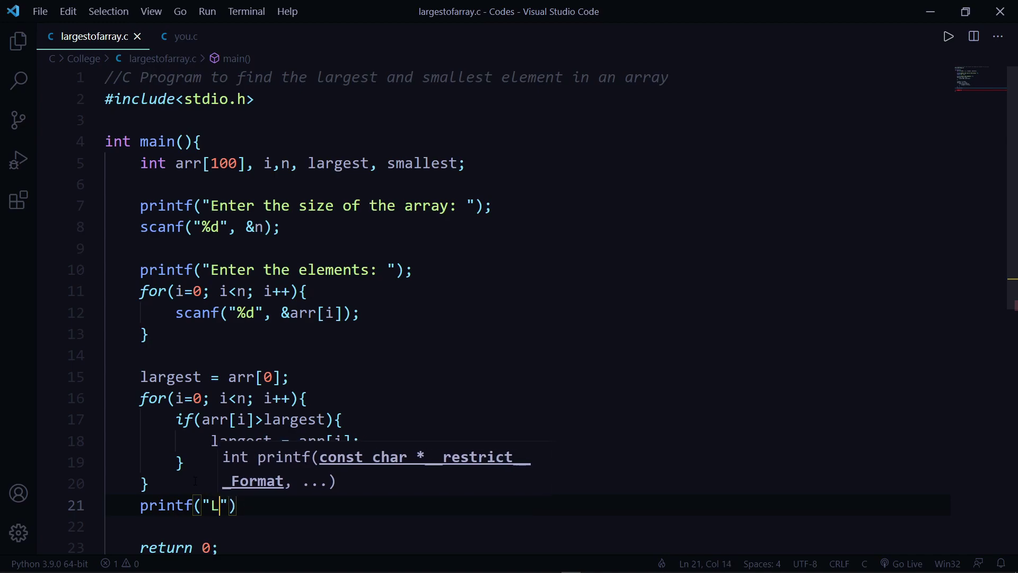
pyautogui.write('argest ')
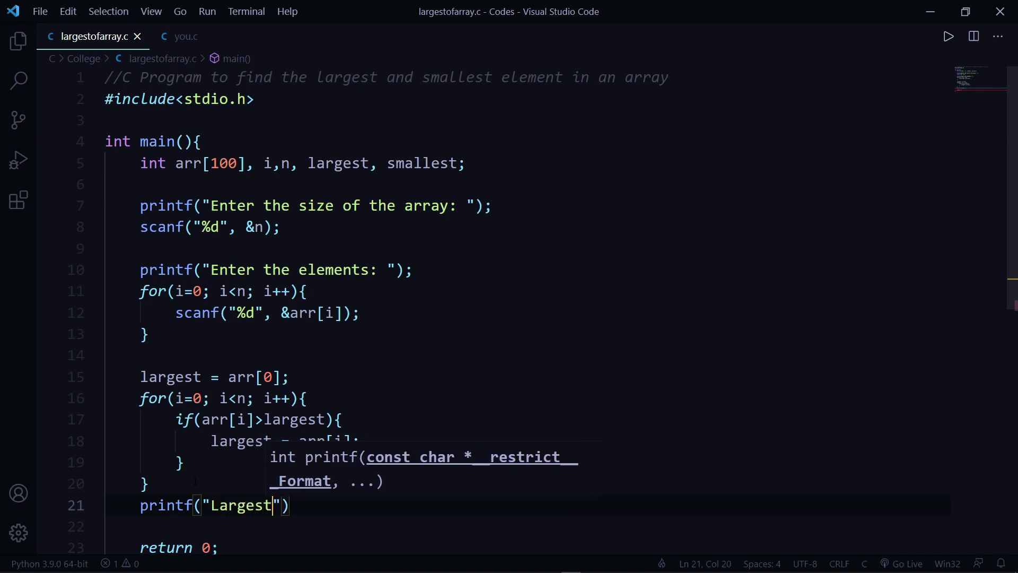
pyautogui.write('Value ')
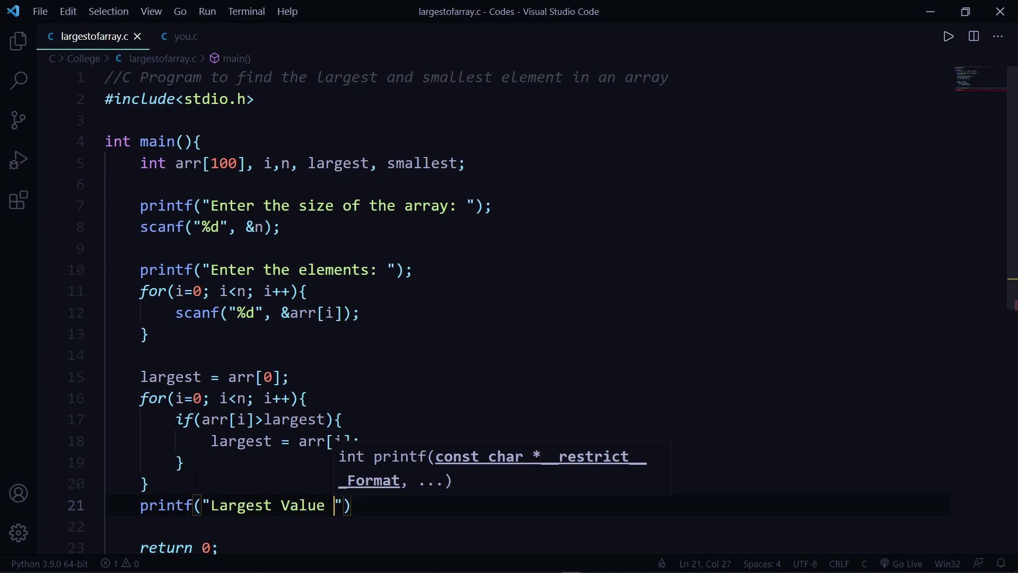
pyautogui.write('= %')
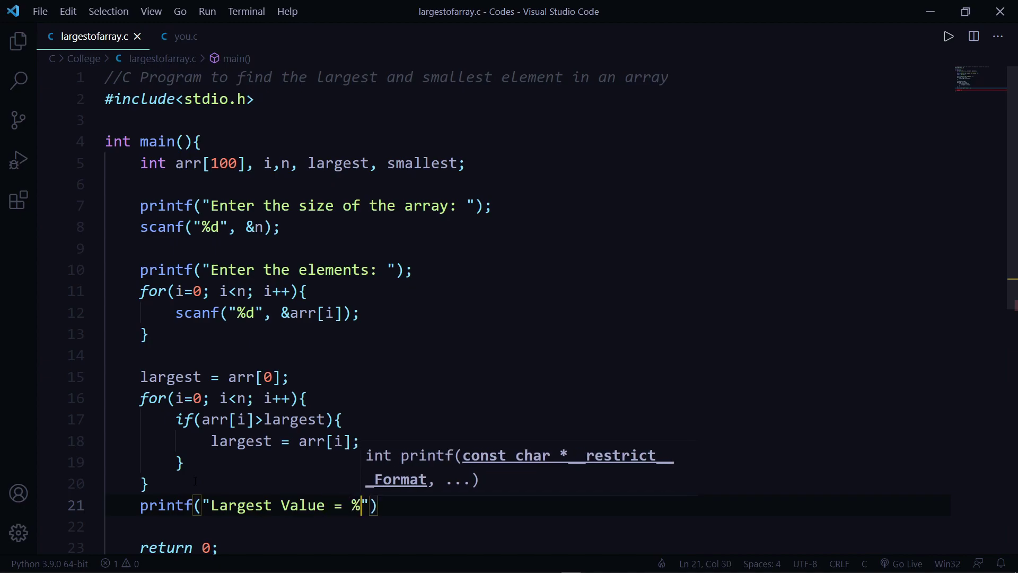
pyautogui.write('d", l')
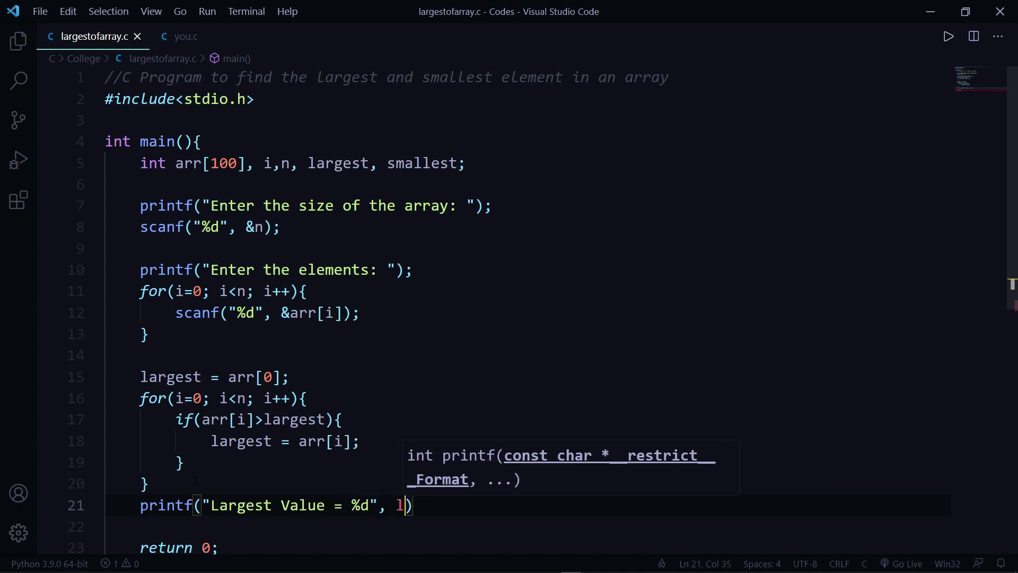
pyautogui.write('argest)')
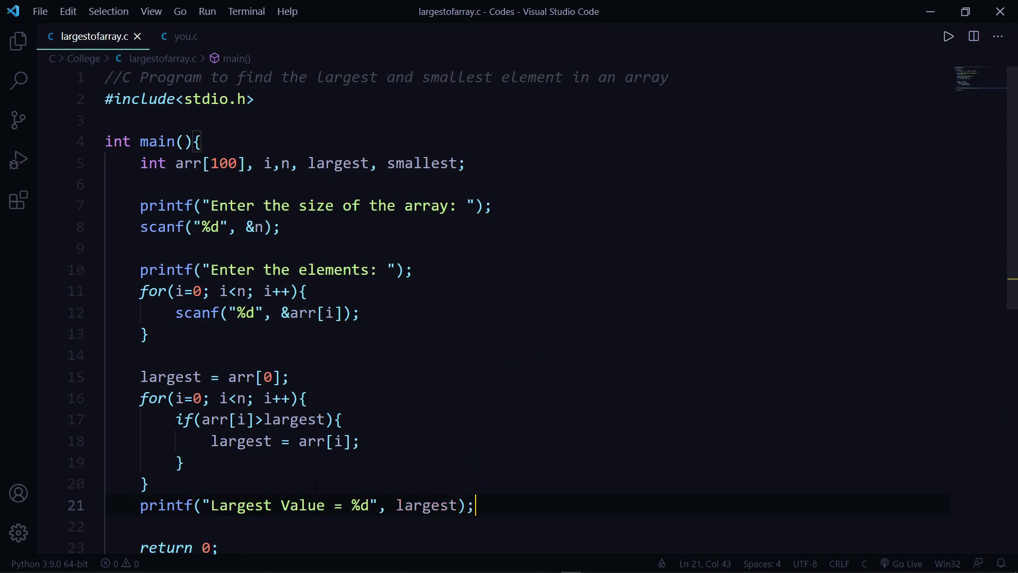
pyautogui.scroll(-2, 196, 481)
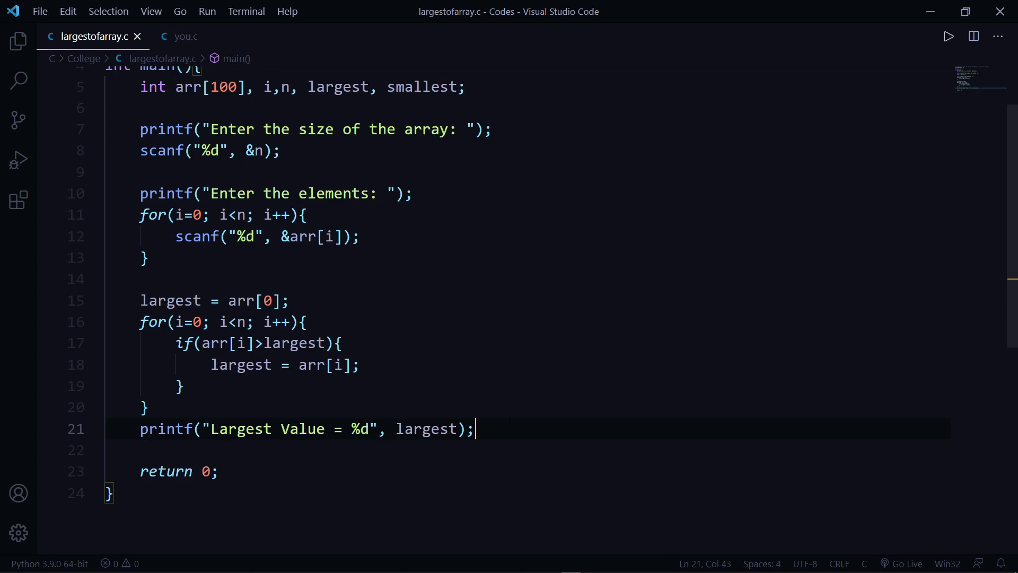
# Copy the largest-value block on lines 15-21 and paste it at line 23.
pyautogui.moveTo(476, 429); pyautogui.dragTo(107, 300)
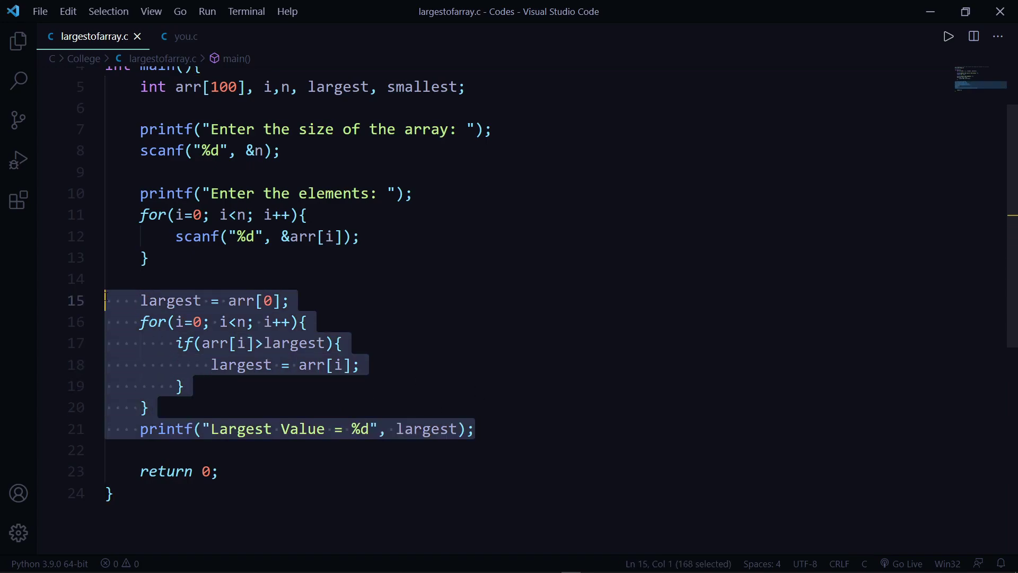
pyautogui.rightClick(156, 160)
pyautogui.click(199, 423)
pyautogui.click(510, 429)
pyautogui.press('Return')
pyautogui.press('Return')
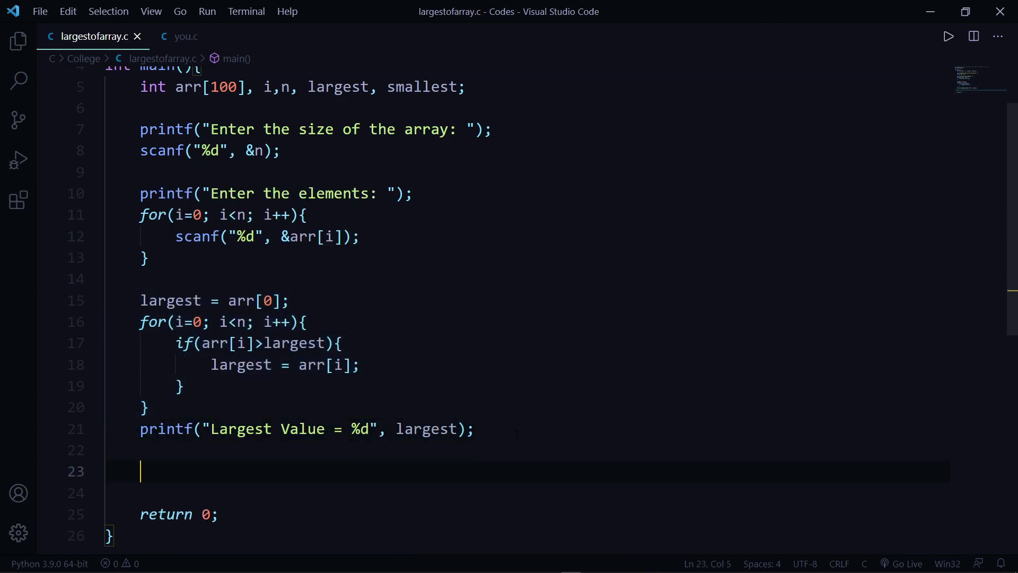
pyautogui.write('largest = arr[0];     for(i=0; i<n; i++){         if(arr[i]>largest){             largest = arr[i];         }     }     printf("Largest Value = %d", largest);')
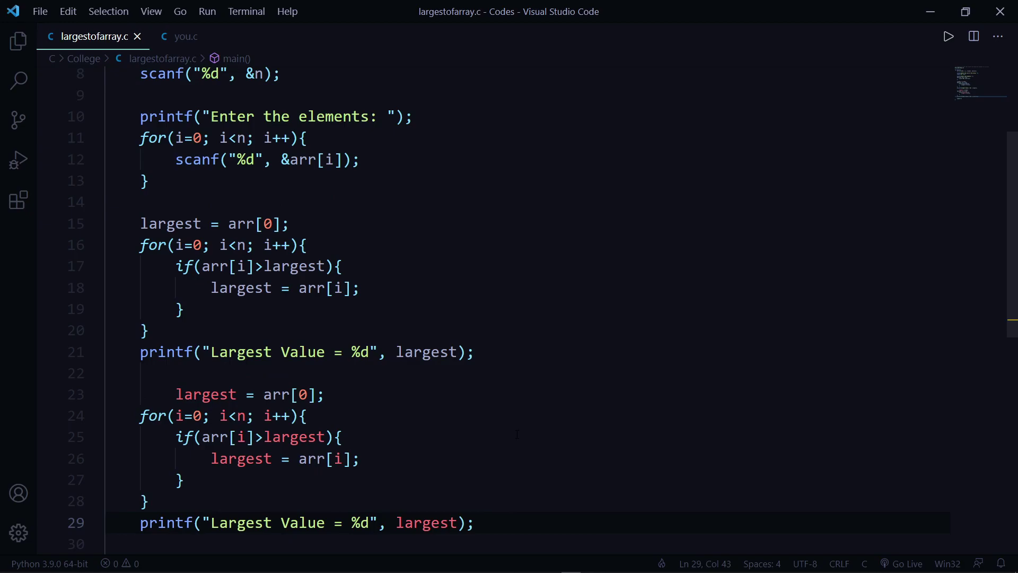
# Unindent the pasted first line and rename it to smallest = arr[0];.
pyautogui.click(177, 394)
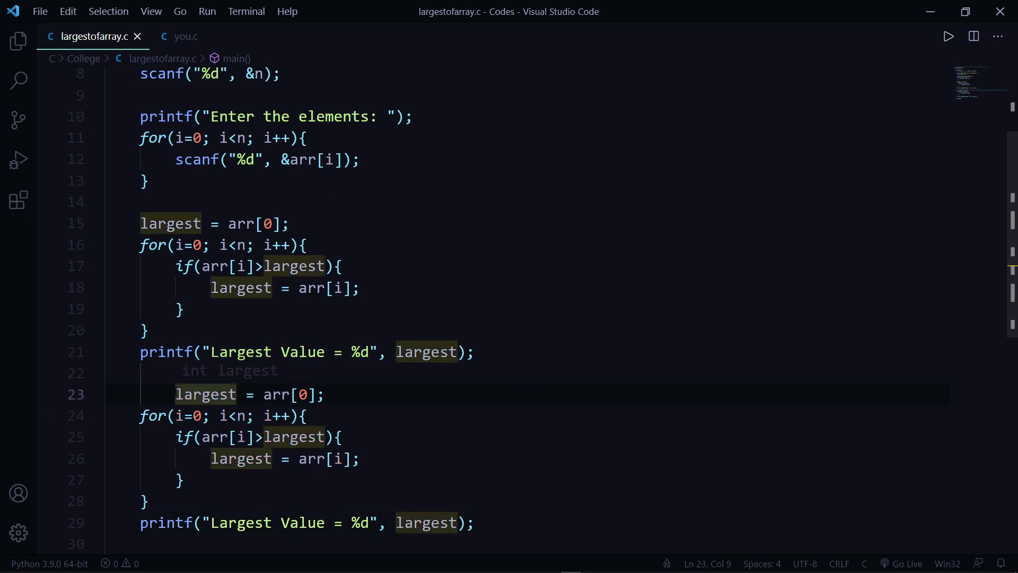
pyautogui.hotkey('shift', 'Tab')
pyautogui.doubleClick(171, 394)
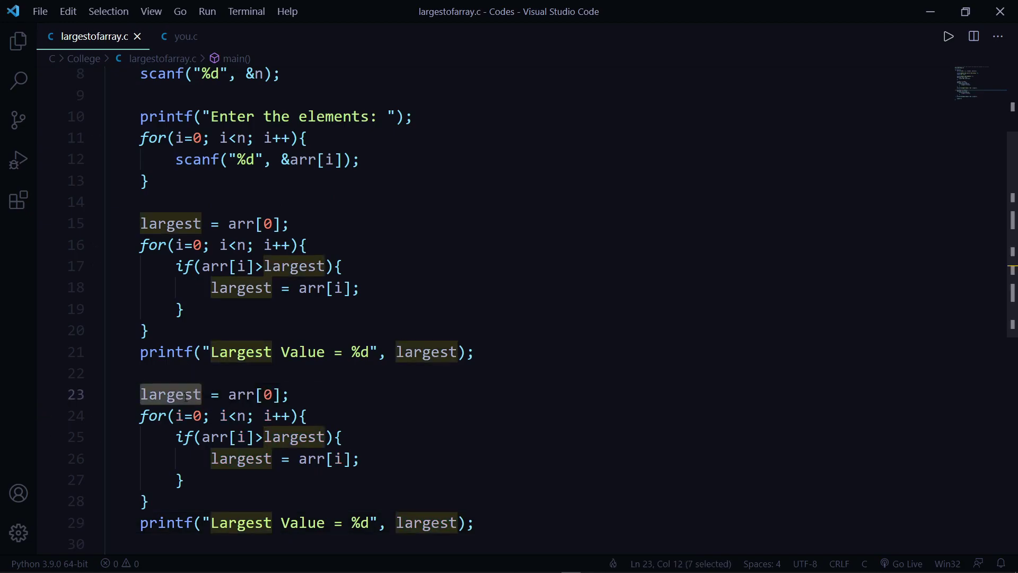
pyautogui.write('sm')
pyautogui.press('Tab')
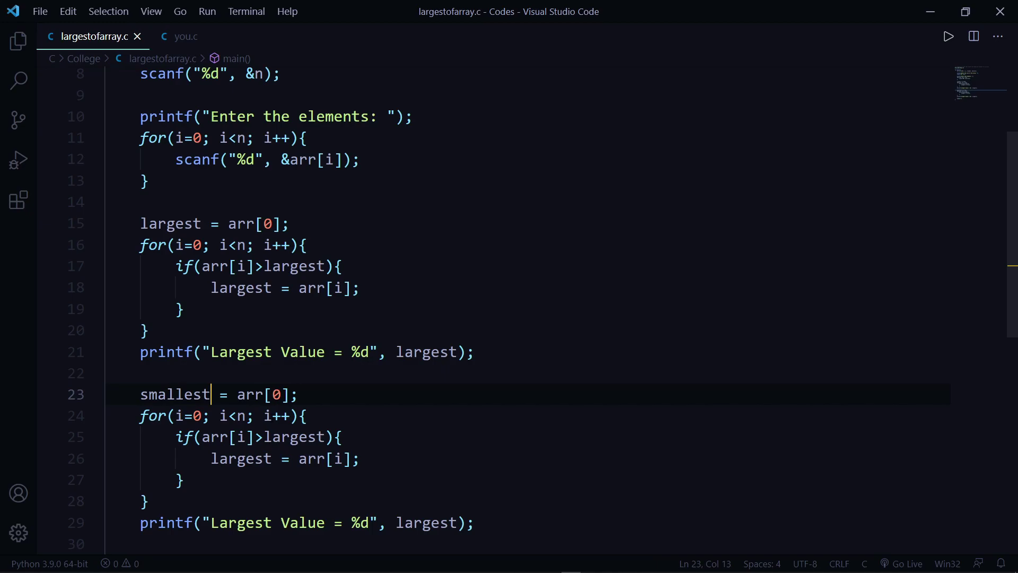
pyautogui.scroll(-1, 509, 318)
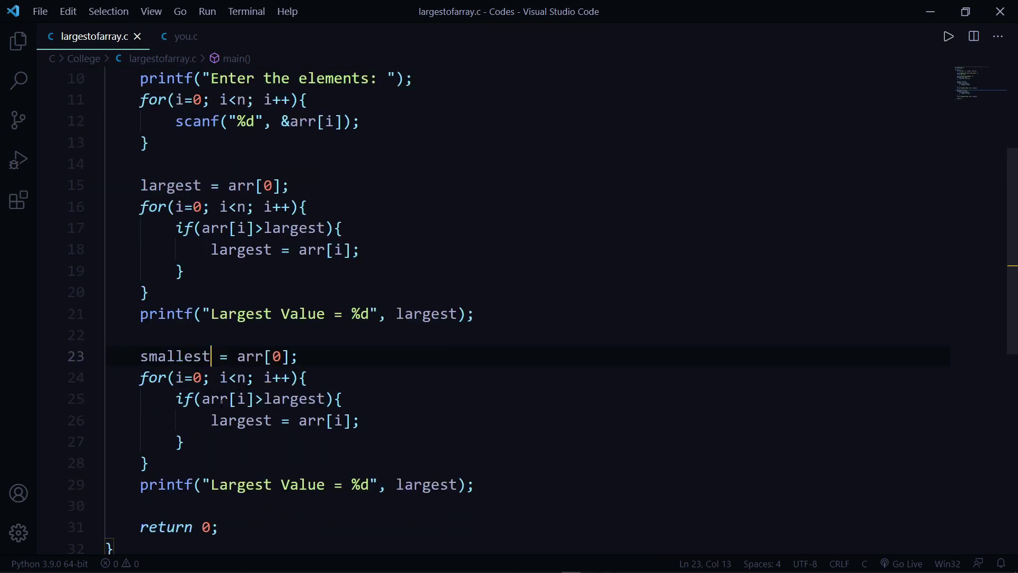
# Change the line 25 condition to arr[i]<smallest.
pyautogui.click(264, 399)
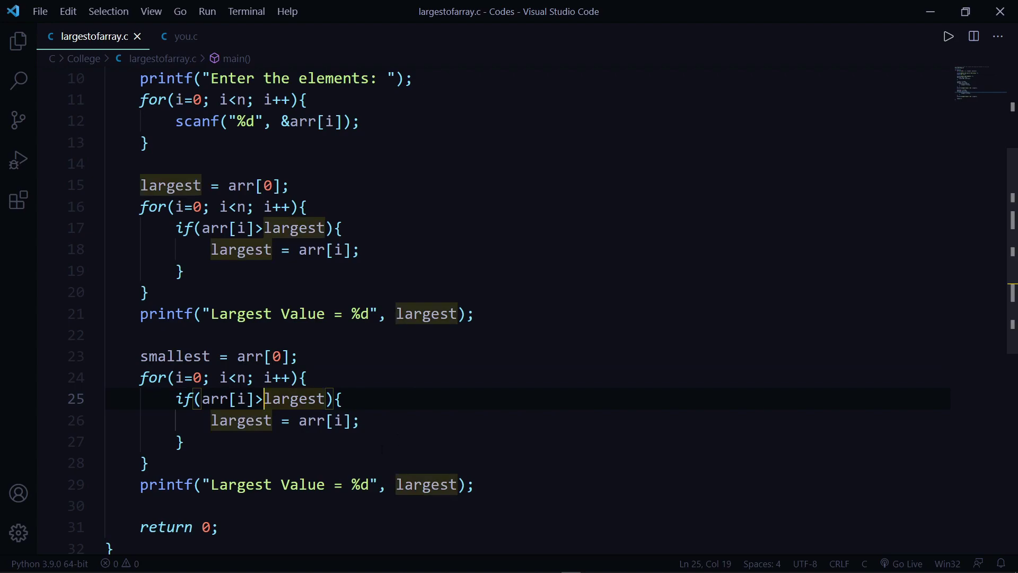
pyautogui.press('BackSpace')
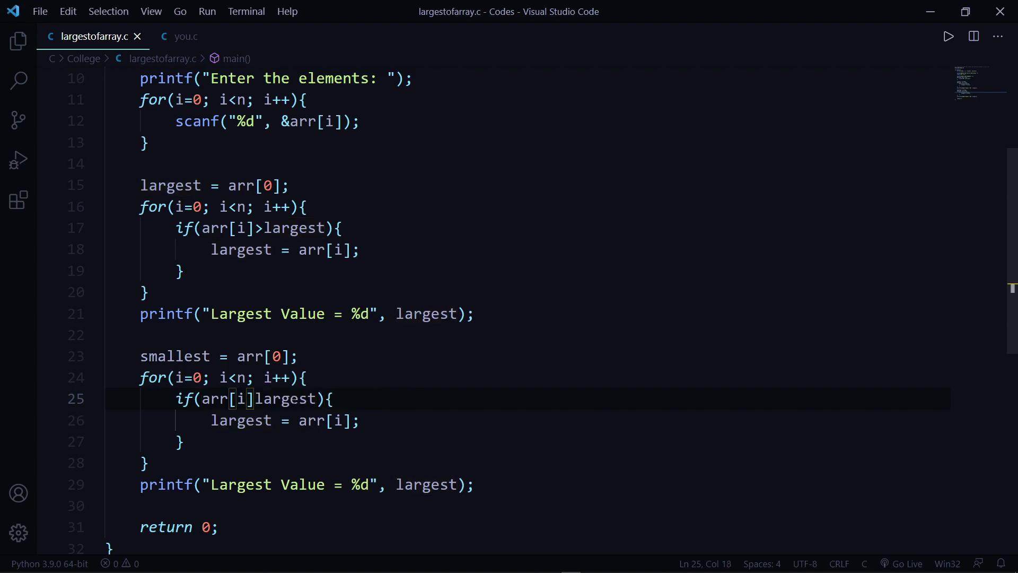
pyautogui.write('<')
pyautogui.press('Right')
pyautogui.press('Right')
pyautogui.press('Right')
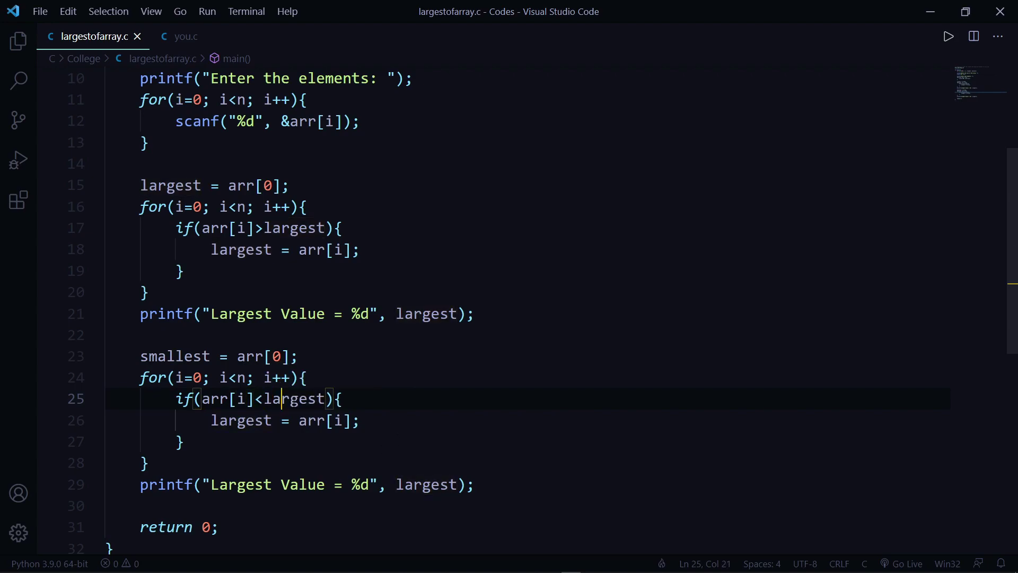
pyautogui.press('Right')
pyautogui.press('Right')
pyautogui.press('BackSpace')
pyautogui.press('BackSpace')
pyautogui.press('BackSpace')
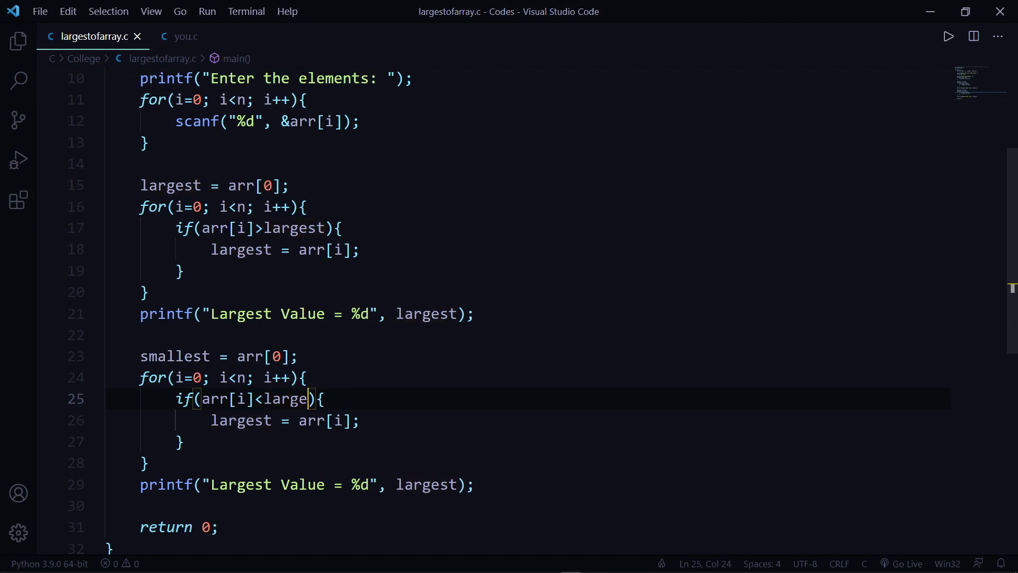
pyautogui.press('BackSpace')
pyautogui.press('BackSpace')
pyautogui.write('smal')
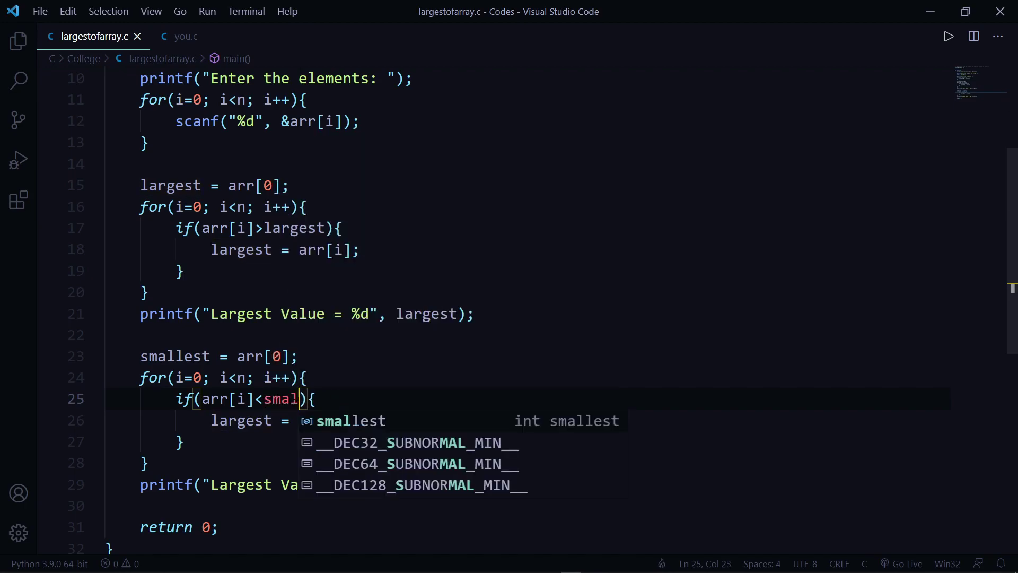
pyautogui.write('lest')
pyautogui.press('Escape')
pyautogui.press('Down')
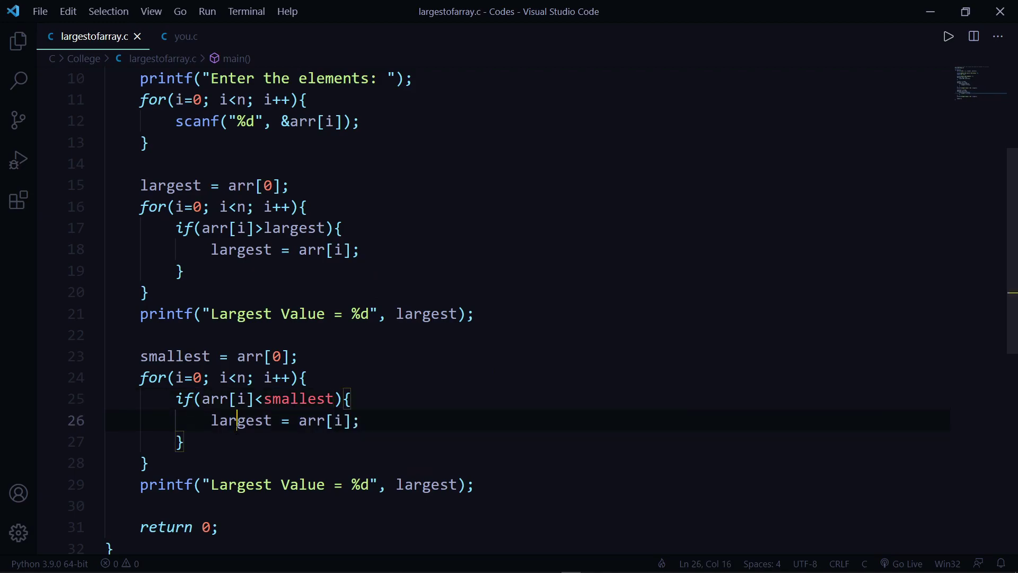
# Make lines 26 and 29 use smallest, printing "Smallest Value = %d", and add \n to Largest Value.
pyautogui.doubleClick(241, 420)
pyautogui.write('smalles')
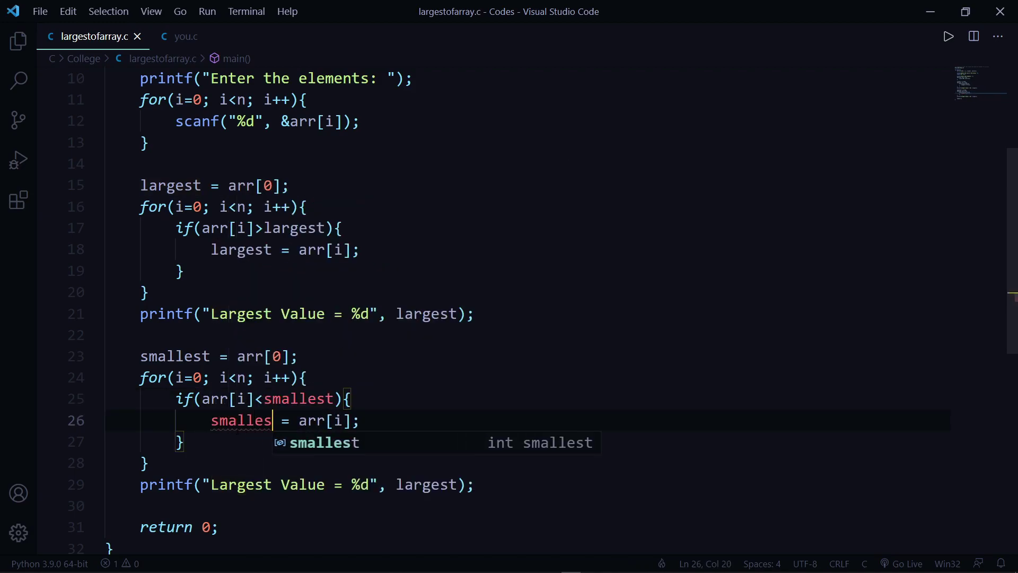
pyautogui.write('t')
pyautogui.press('Escape')
pyautogui.scroll(-1, 318, 319)
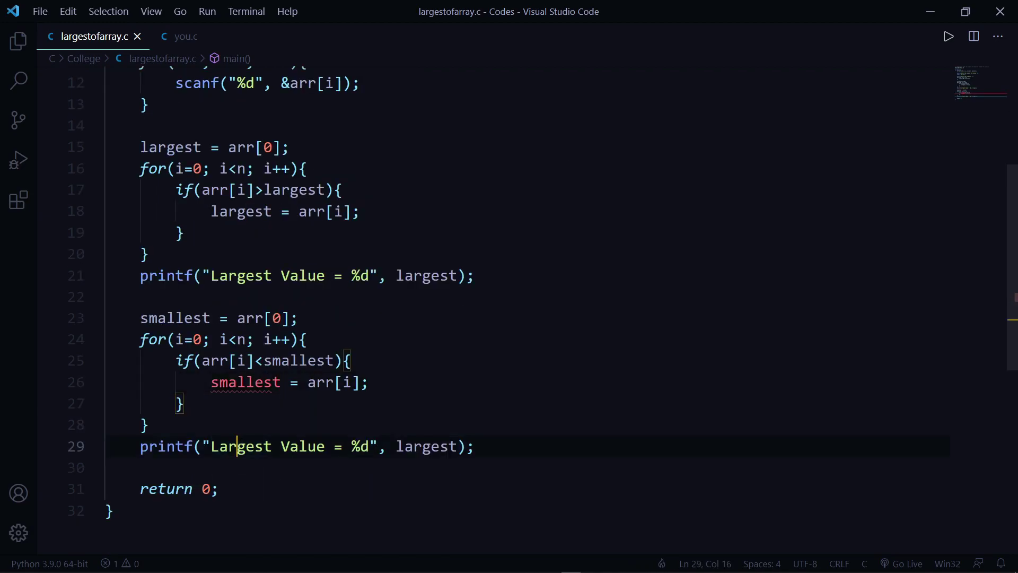
pyautogui.doubleClick(241, 445)
pyautogui.write('S')
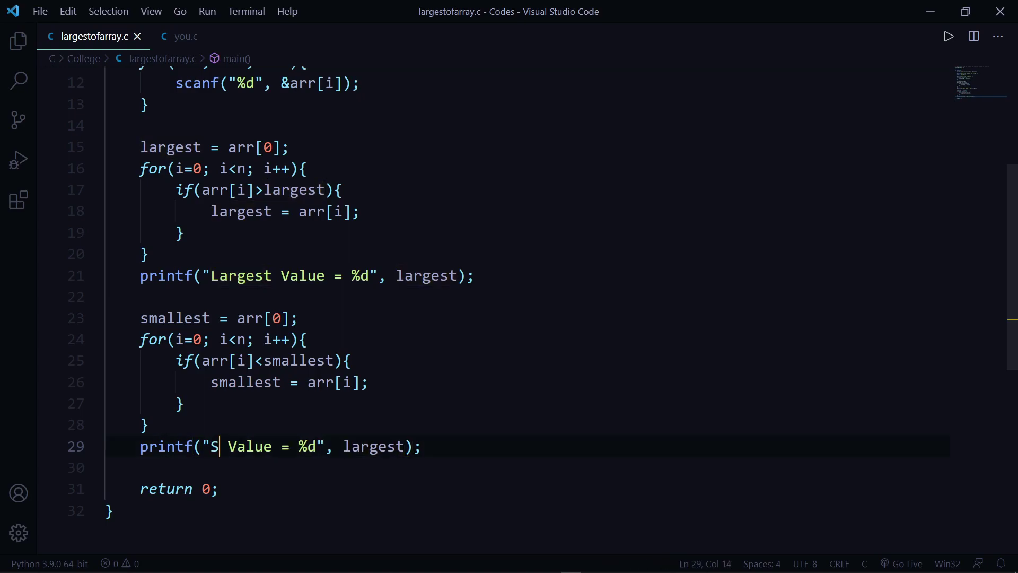
pyautogui.write('mallest')
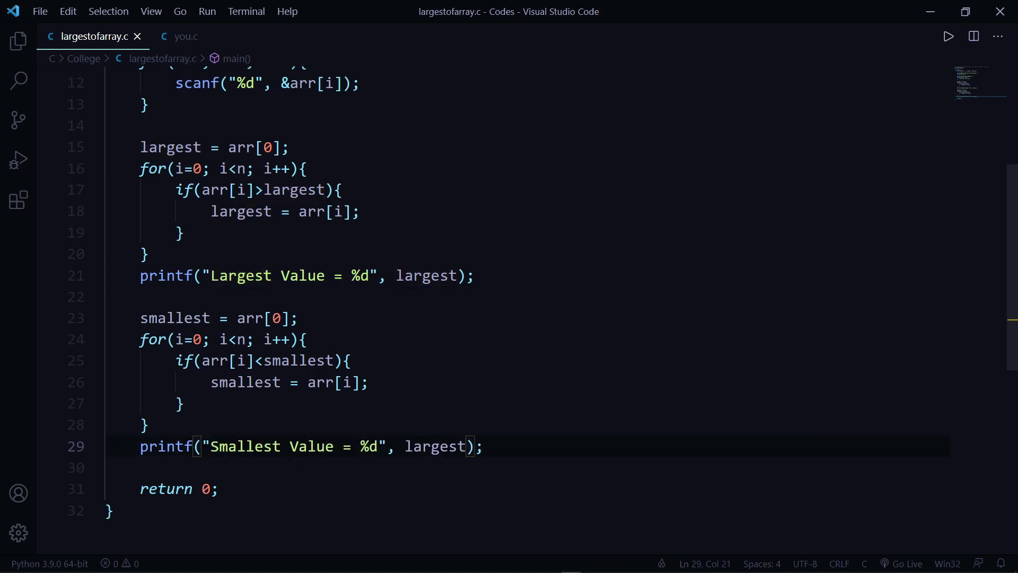
pyautogui.doubleClick(440, 446)
pyautogui.write('s')
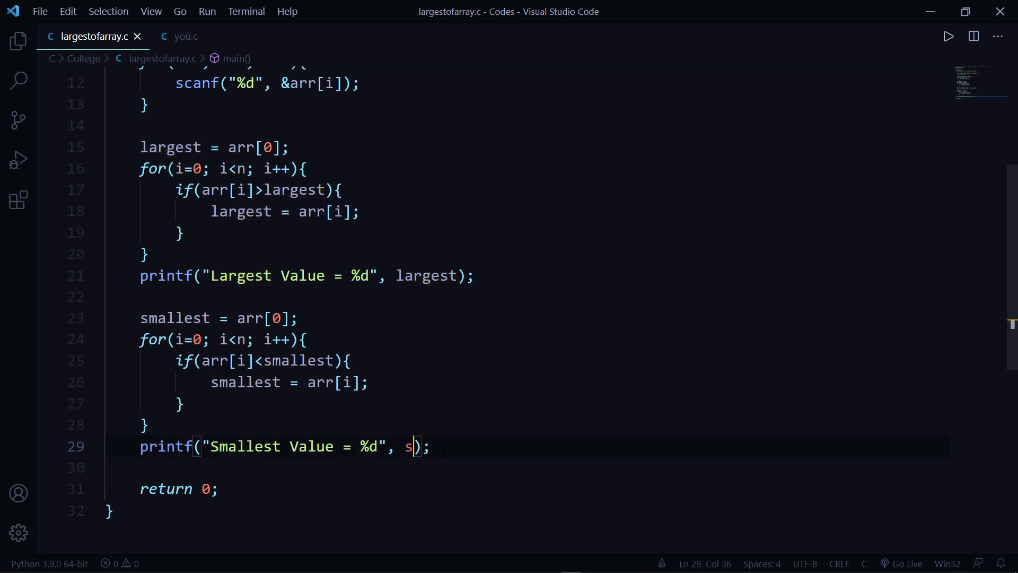
pyautogui.write('mallest')
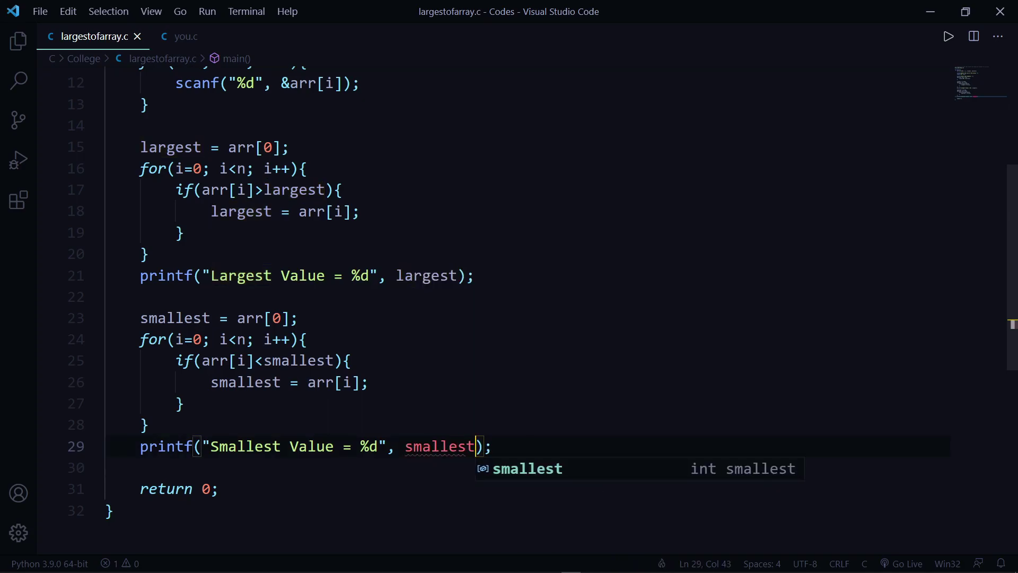
pyautogui.click(318, 467)
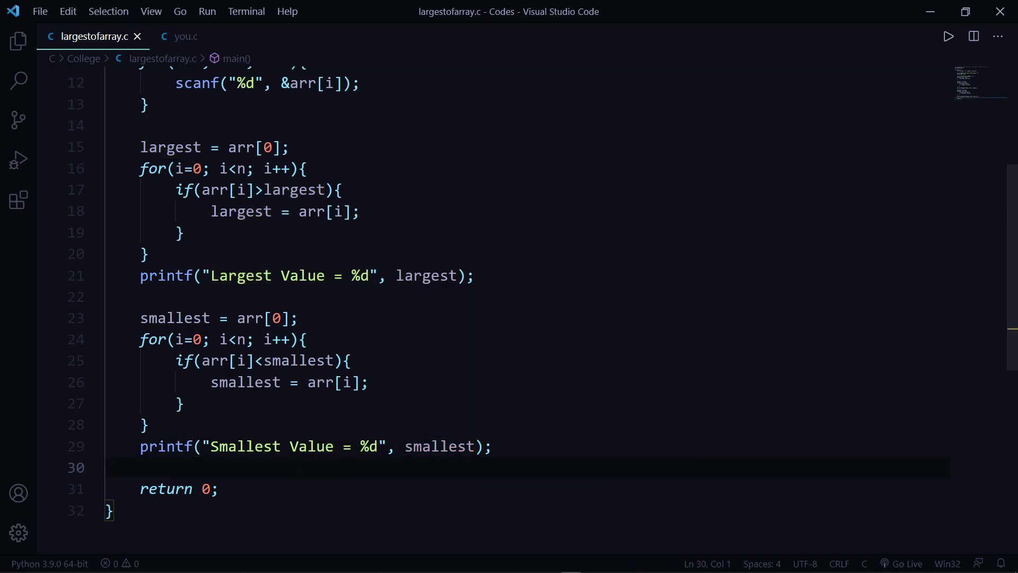
pyautogui.click(371, 276)
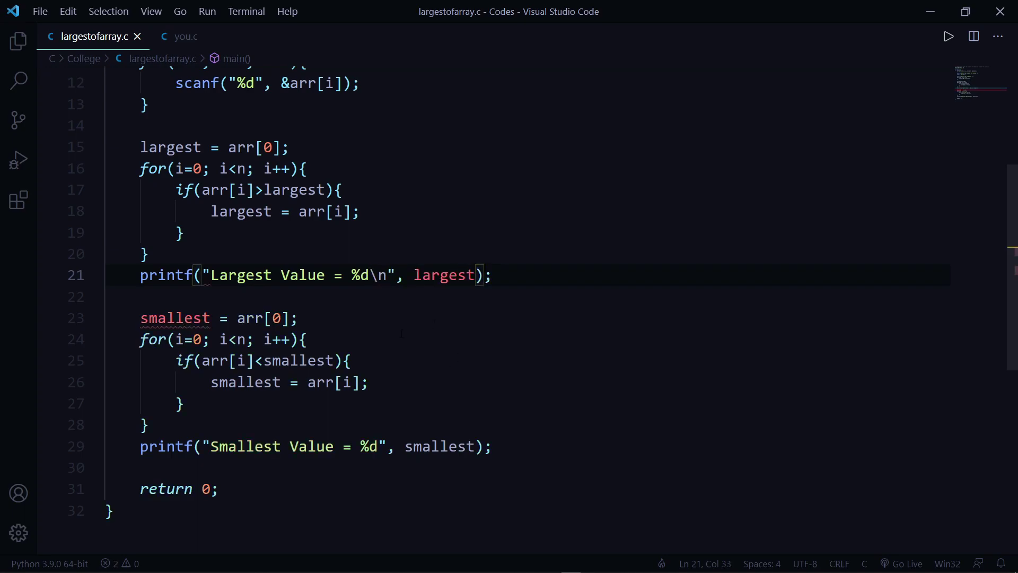
pyautogui.scroll(5, 510, 318)
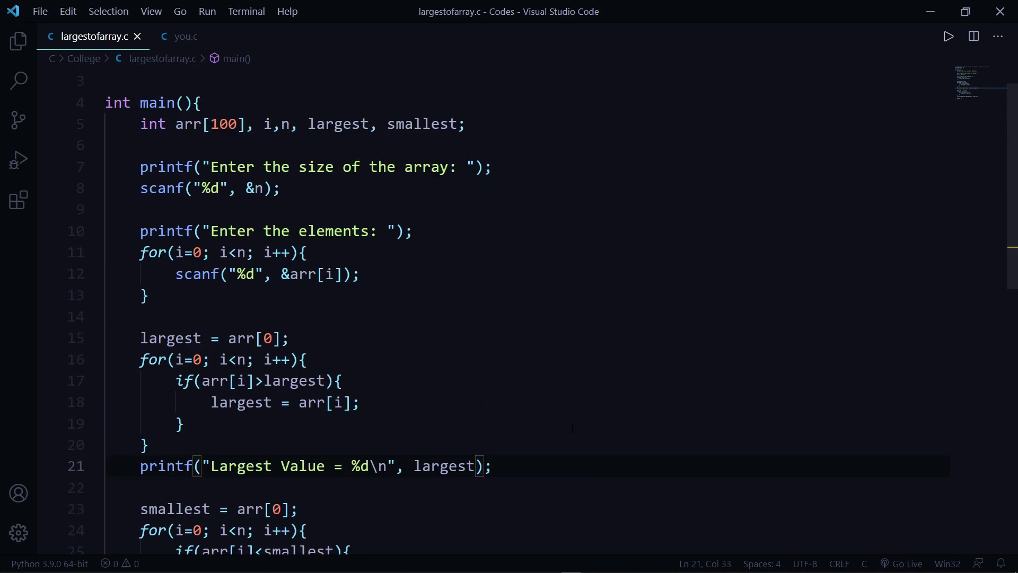
pyautogui.scroll(2, 510, 318)
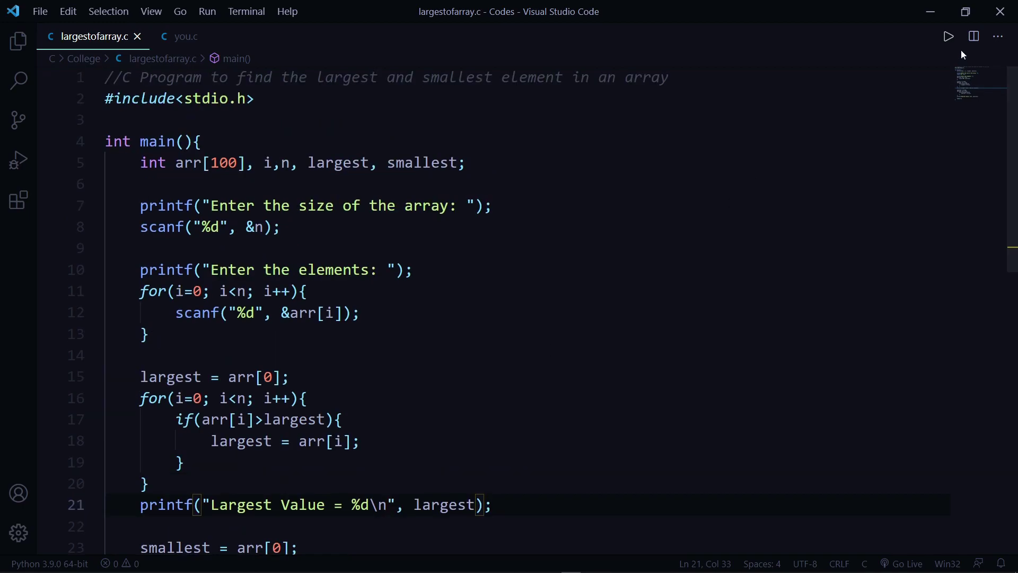
# Run largestofarray.c with size 5 and elements 98, 75, 44, 66, 3, then kill the terminal.
pyautogui.click(948, 35)
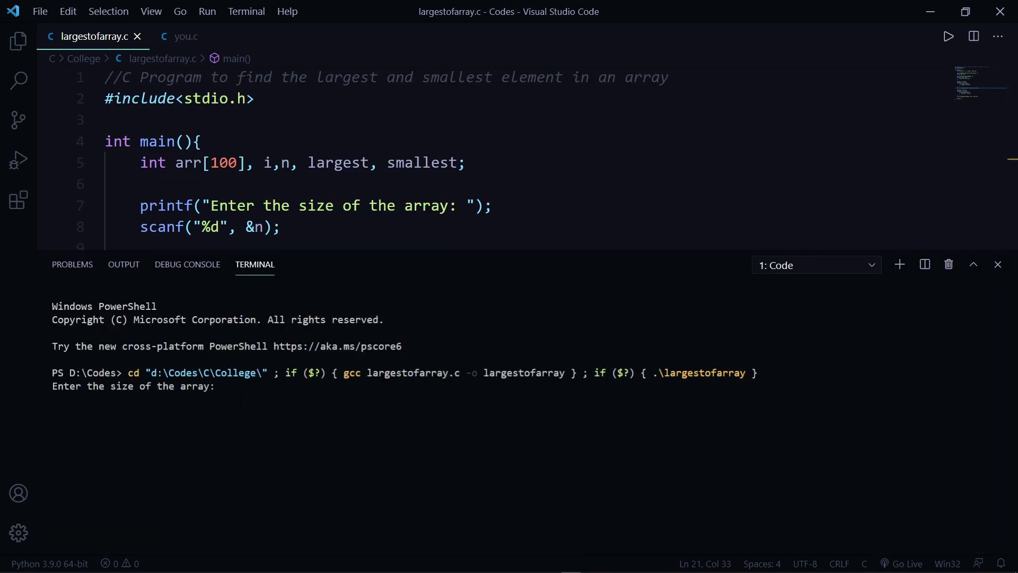
pyautogui.write('5')
pyautogui.press('Return')
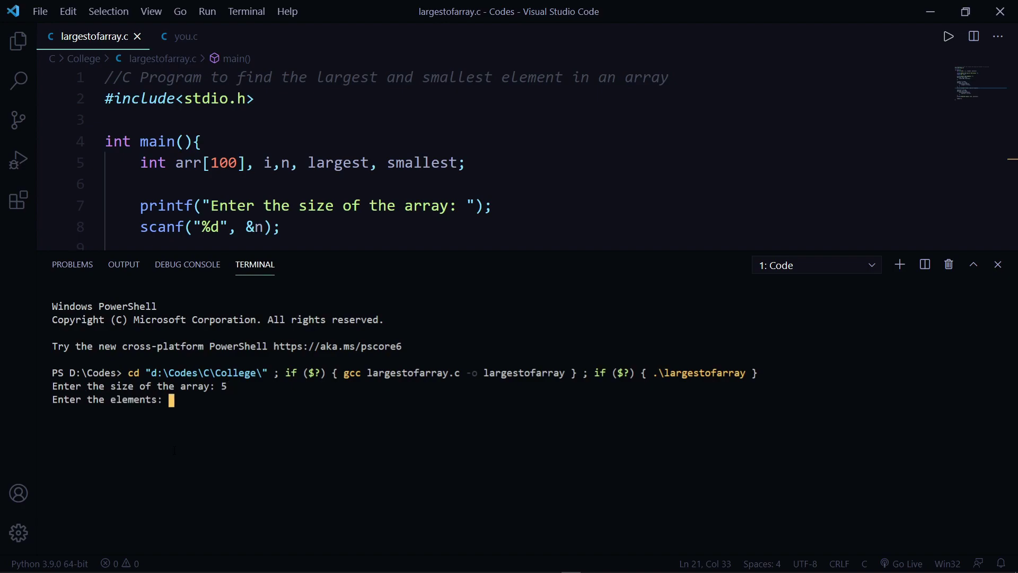
pyautogui.write('98')
pyautogui.press('Return')
pyautogui.write('75')
pyautogui.press('Return')
pyautogui.write('44')
pyautogui.press('Return')
pyautogui.write('66')
pyautogui.press('Return')
pyautogui.write('3')
pyautogui.press('Return')
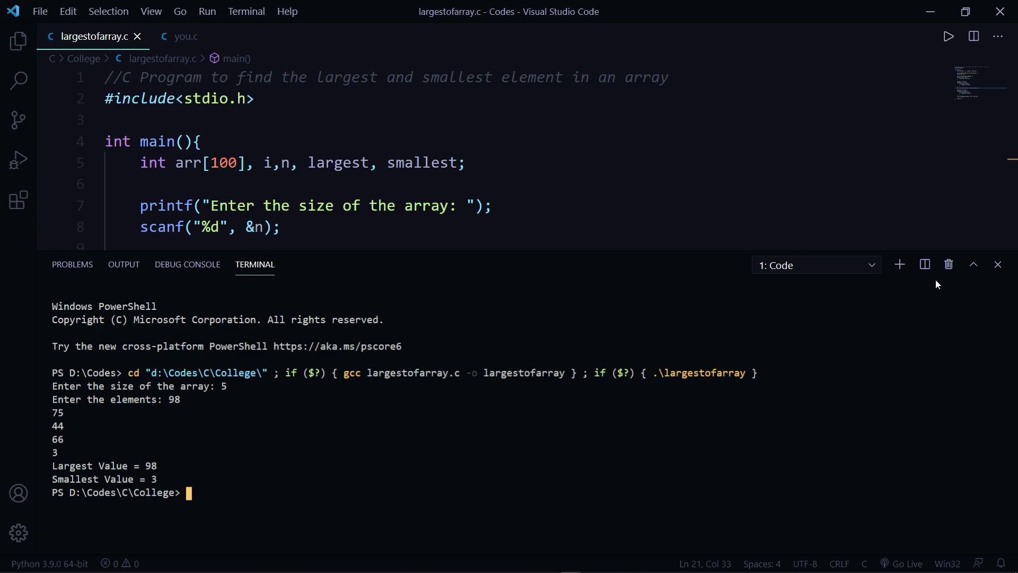
pyautogui.click(948, 265)
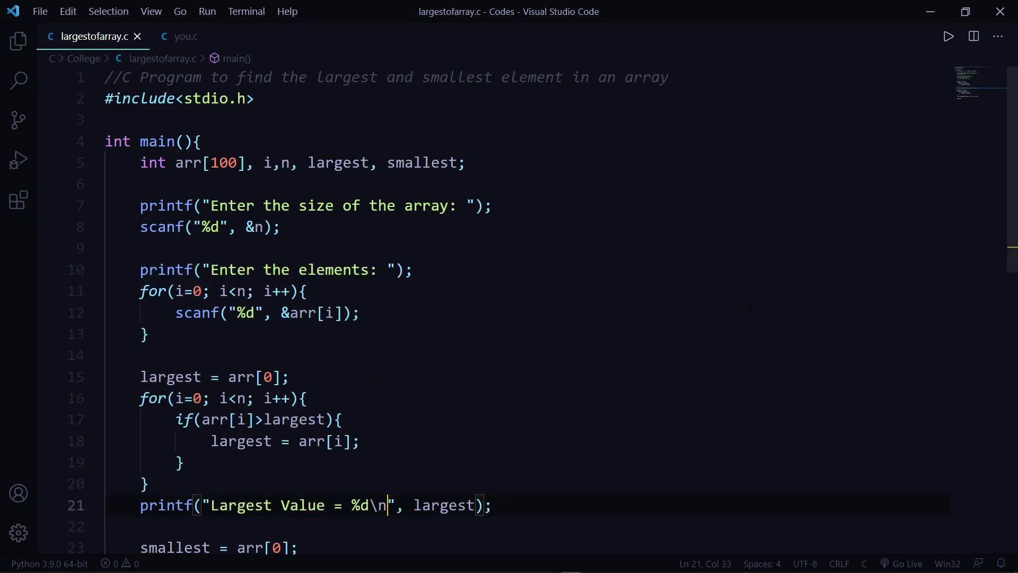